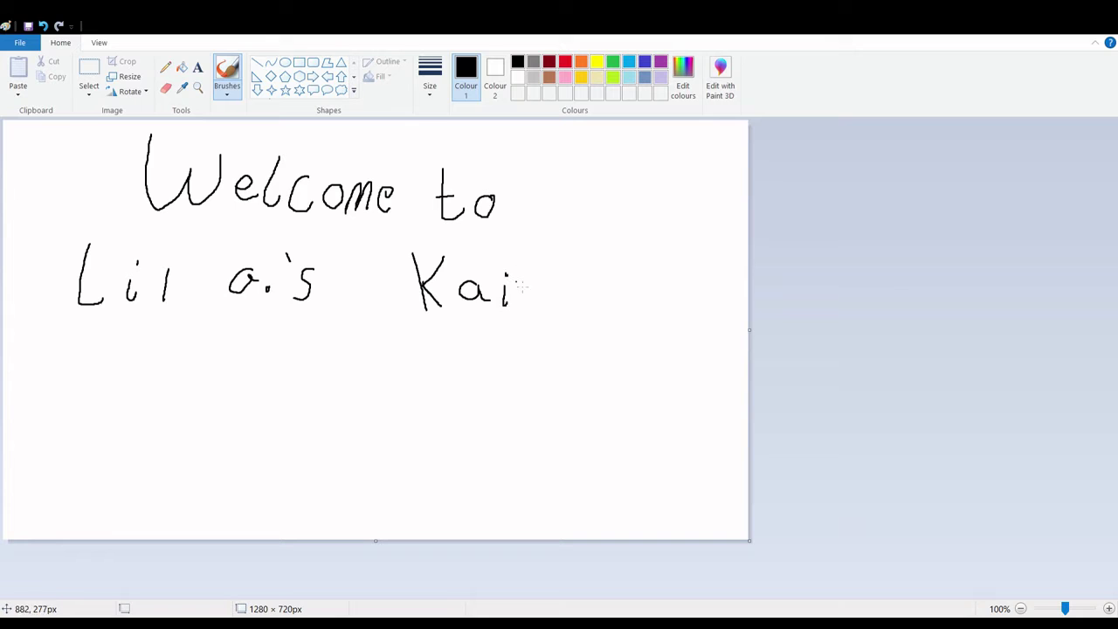
Handwrite "Art Series" in black as the third line of the title card, below the "Lil a.'s Kaiji" line.
{"action": "mouse_move", "coordinate": [68, 404]}
{"action": "left_mouse_down"}
{"action": "mouse_move", "coordinate": [117, 405]}
{"action": "mouse_move", "coordinate": [125, 382]}
{"action": "mouse_move", "coordinate": [170, 376]}
{"action": "left_mouse_up"}
{"action": "mouse_move", "coordinate": [191, 366]}
{"action": "left_mouse_down"}
{"action": "mouse_move", "coordinate": [210, 392]}
{"action": "mouse_move", "coordinate": [212, 381]}
{"action": "left_mouse_up"}
{"action": "mouse_move", "coordinate": [329, 365]}
{"action": "left_mouse_down"}
{"action": "mouse_move", "coordinate": [308, 367]}
{"action": "mouse_move", "coordinate": [295, 407]}
{"action": "left_mouse_up"}
{"action": "mouse_move", "coordinate": [331, 399]}
{"action": "left_mouse_down"}
{"action": "mouse_move", "coordinate": [347, 391]}
{"action": "mouse_move", "coordinate": [363, 409]}
{"action": "left_mouse_up"}
{"action": "mouse_move", "coordinate": [377, 410]}
{"action": "left_mouse_down"}
{"action": "mouse_move", "coordinate": [421, 397]}
{"action": "mouse_move", "coordinate": [423, 383]}
{"action": "mouse_move", "coordinate": [463, 407]}
{"action": "left_mouse_up"}
{"action": "left_click_drag", "start_coordinate": [487, 393], "coordinate": [473, 418]}
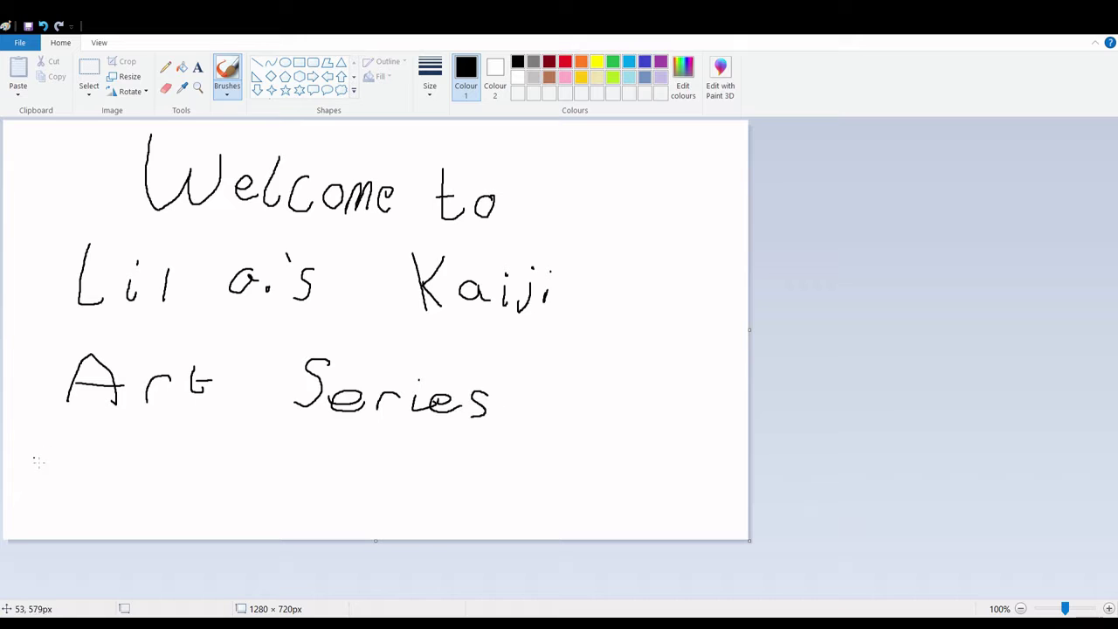
Handwrite "EP 6 - Yui Hirasawa" followed by exclamation marks as the bottom line of the title card.
{"action": "mouse_move", "coordinate": [35, 458]}
{"action": "left_mouse_down"}
{"action": "mouse_move", "coordinate": [28, 519]}
{"action": "mouse_move", "coordinate": [54, 479]}
{"action": "left_mouse_up"}
{"action": "mouse_move", "coordinate": [33, 465]}
{"action": "left_mouse_down"}
{"action": "mouse_move", "coordinate": [60, 460]}
{"action": "mouse_move", "coordinate": [70, 519]}
{"action": "mouse_move", "coordinate": [66, 497]}
{"action": "left_mouse_up"}
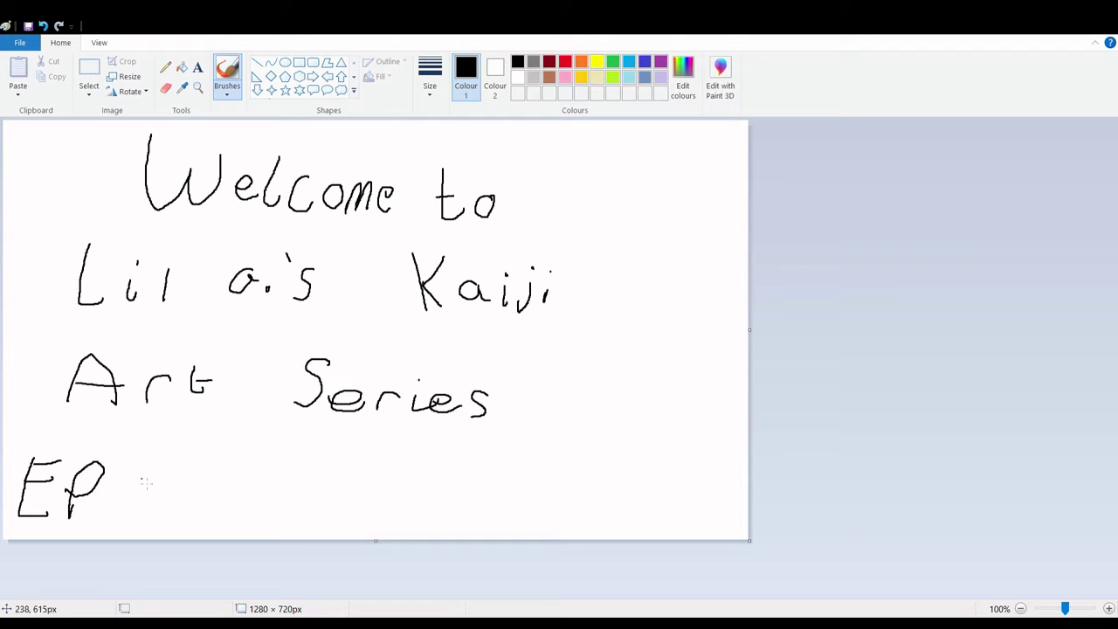
{"action": "mouse_move", "coordinate": [154, 463]}
{"action": "left_mouse_down"}
{"action": "mouse_move", "coordinate": [133, 483]}
{"action": "mouse_move", "coordinate": [143, 489]}
{"action": "left_mouse_up"}
{"action": "mouse_move", "coordinate": [239, 457]}
{"action": "left_mouse_down"}
{"action": "mouse_move", "coordinate": [262, 459]}
{"action": "mouse_move", "coordinate": [238, 516]}
{"action": "left_mouse_up"}
{"action": "left_click_drag", "start_coordinate": [254, 491], "coordinate": [285, 521]}
{"action": "left_click_drag", "start_coordinate": [346, 462], "coordinate": [341, 521]}
{"action": "mouse_move", "coordinate": [344, 493]}
{"action": "left_mouse_down"}
{"action": "mouse_move", "coordinate": [374, 490]}
{"action": "mouse_move", "coordinate": [367, 514]}
{"action": "left_mouse_up"}
{"action": "mouse_move", "coordinate": [383, 496]}
{"action": "left_mouse_down"}
{"action": "mouse_move", "coordinate": [386, 512]}
{"action": "mouse_move", "coordinate": [414, 515]}
{"action": "mouse_move", "coordinate": [559, 497]}
{"action": "mouse_move", "coordinate": [599, 517]}
{"action": "left_mouse_up"}
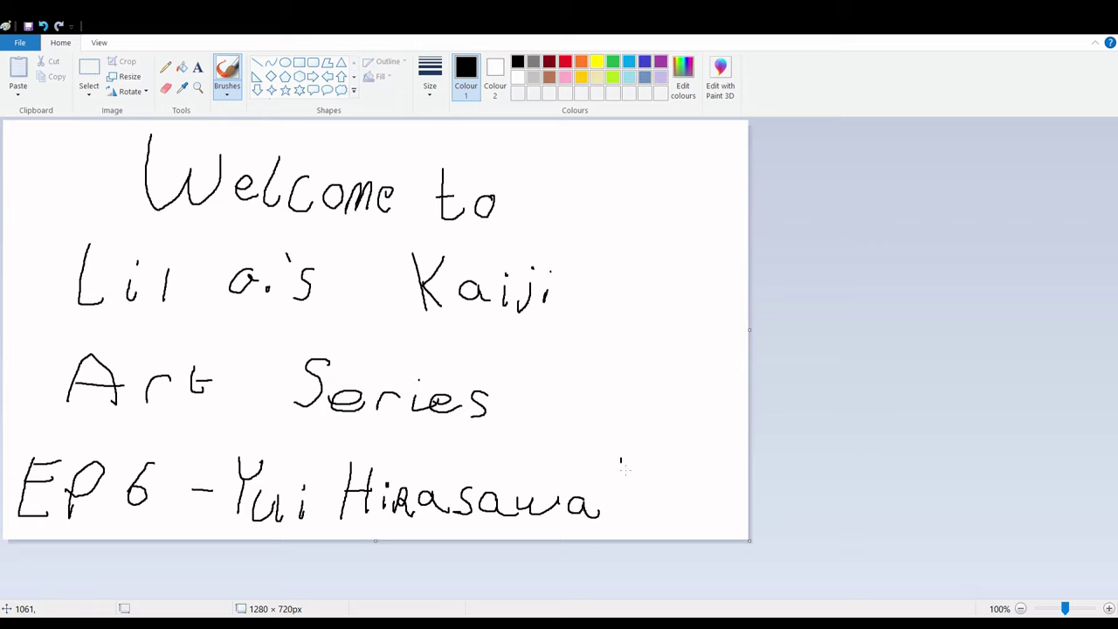
{"action": "left_click", "coordinate": [623, 510]}
{"action": "mouse_move", "coordinate": [621, 462]}
{"action": "left_mouse_down"}
{"action": "mouse_move", "coordinate": [627, 517]}
{"action": "mouse_move", "coordinate": [645, 498]}
{"action": "left_mouse_up"}
{"action": "left_click", "coordinate": [647, 512]}
{"action": "left_click_drag", "start_coordinate": [673, 463], "coordinate": [670, 494]}
{"action": "left_click", "coordinate": [669, 508]}
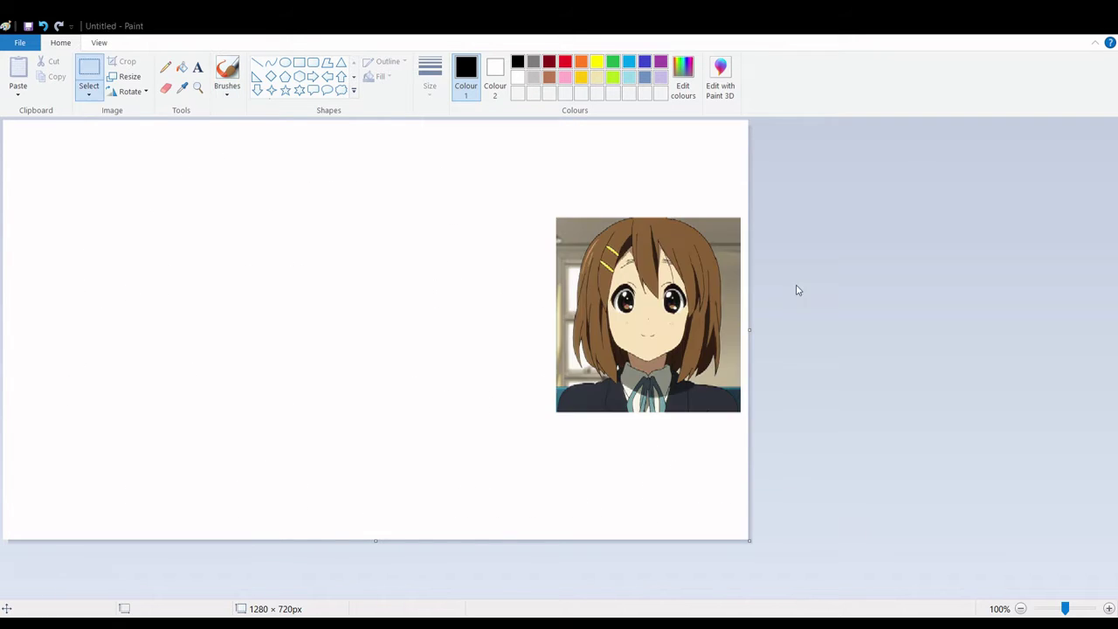
Paste the full-body picture of the man in the green plaid shirt and place it along the canvas's left edge.
{"action": "key", "text": "ctrl+v"}
{"action": "left_click_drag", "start_coordinate": [84, 263], "coordinate": [105, 301]}
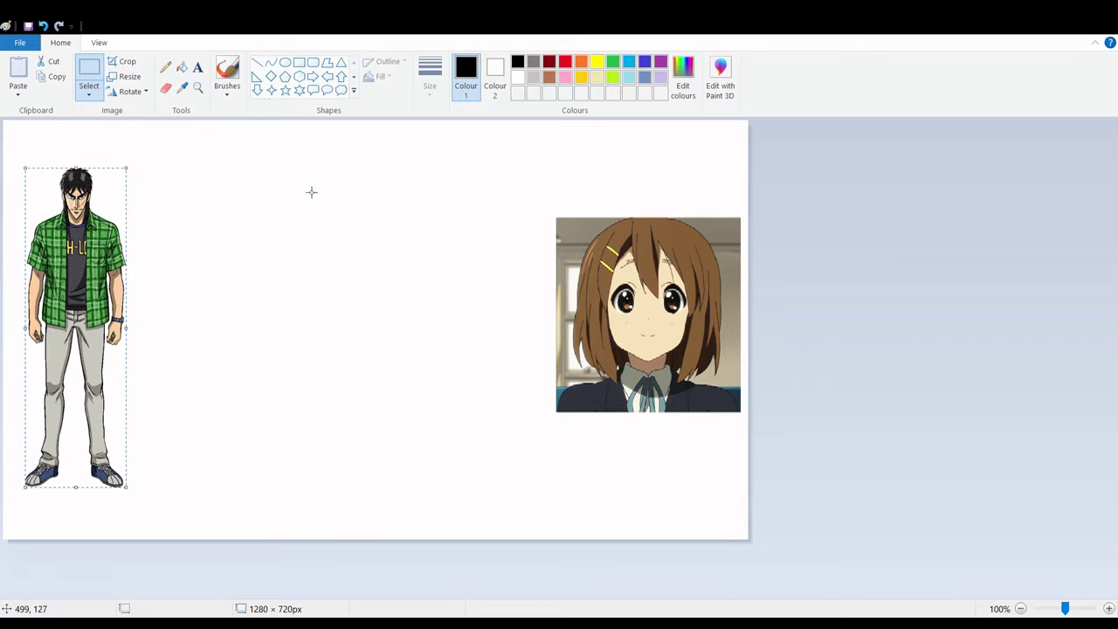
Draw a long face outline with a pointed chin between the reference pictures and add a small two-part smile above the chin.
{"action": "left_click", "coordinate": [227, 74]}
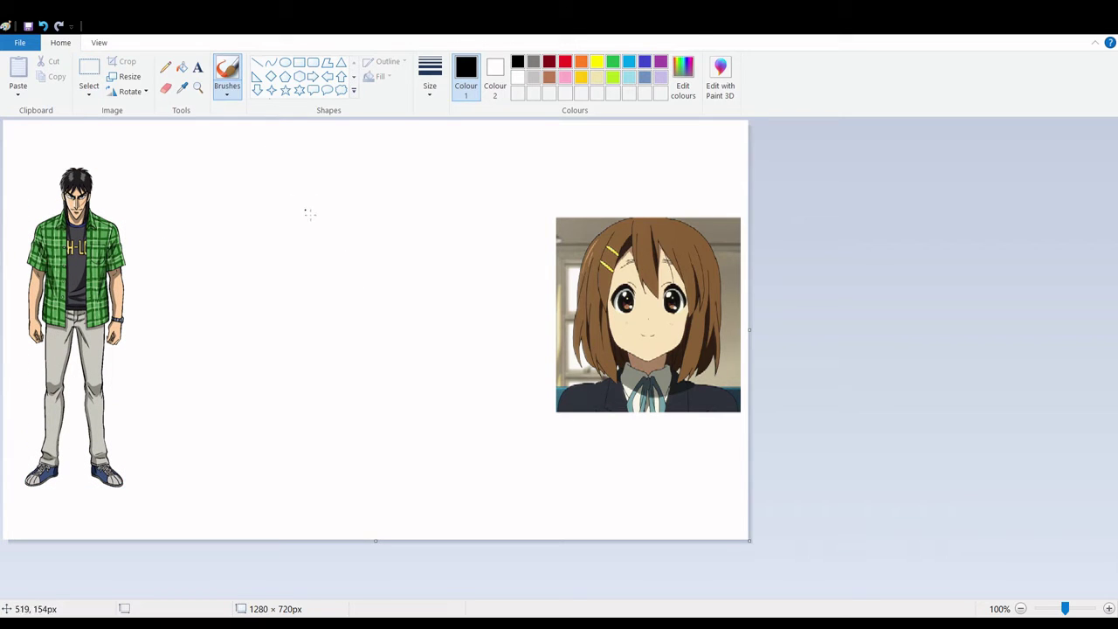
{"action": "mouse_move", "coordinate": [302, 208]}
{"action": "left_mouse_down"}
{"action": "mouse_move", "coordinate": [303, 278]}
{"action": "mouse_move", "coordinate": [327, 375]}
{"action": "mouse_move", "coordinate": [381, 456]}
{"action": "mouse_move", "coordinate": [421, 477]}
{"action": "mouse_move", "coordinate": [455, 447]}
{"action": "mouse_move", "coordinate": [497, 352]}
{"action": "mouse_move", "coordinate": [505, 206]}
{"action": "left_mouse_up"}
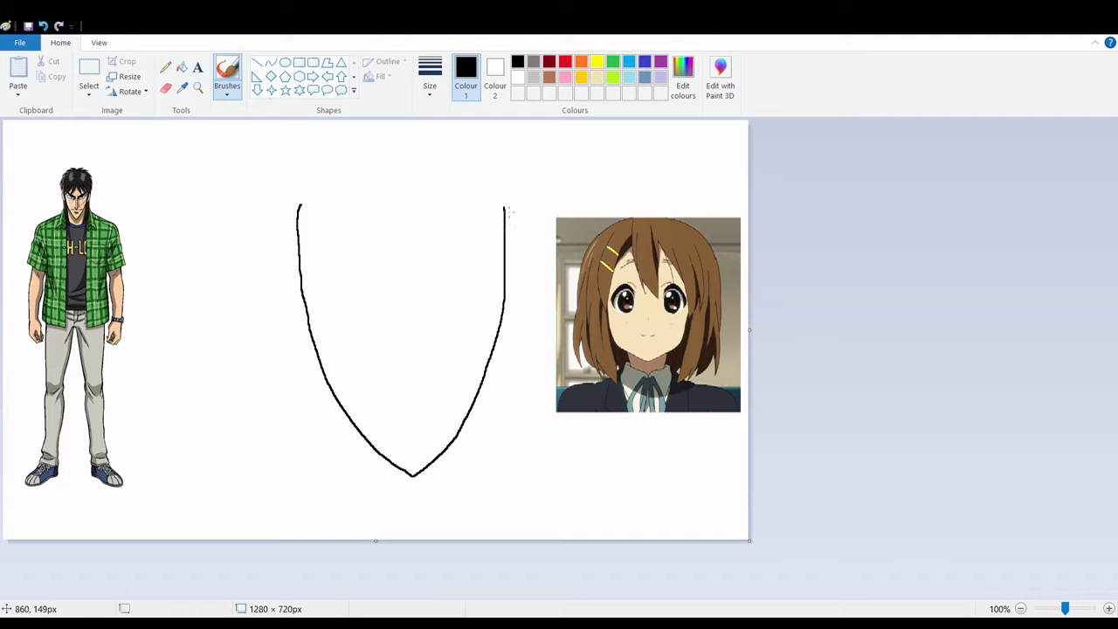
{"action": "scroll", "coordinate": [486, 403], "scroll_direction": "up", "scroll_amount": 1, "text": "ctrl"}
{"action": "scroll", "coordinate": [487, 403], "scroll_direction": "down", "scroll_amount": 3}
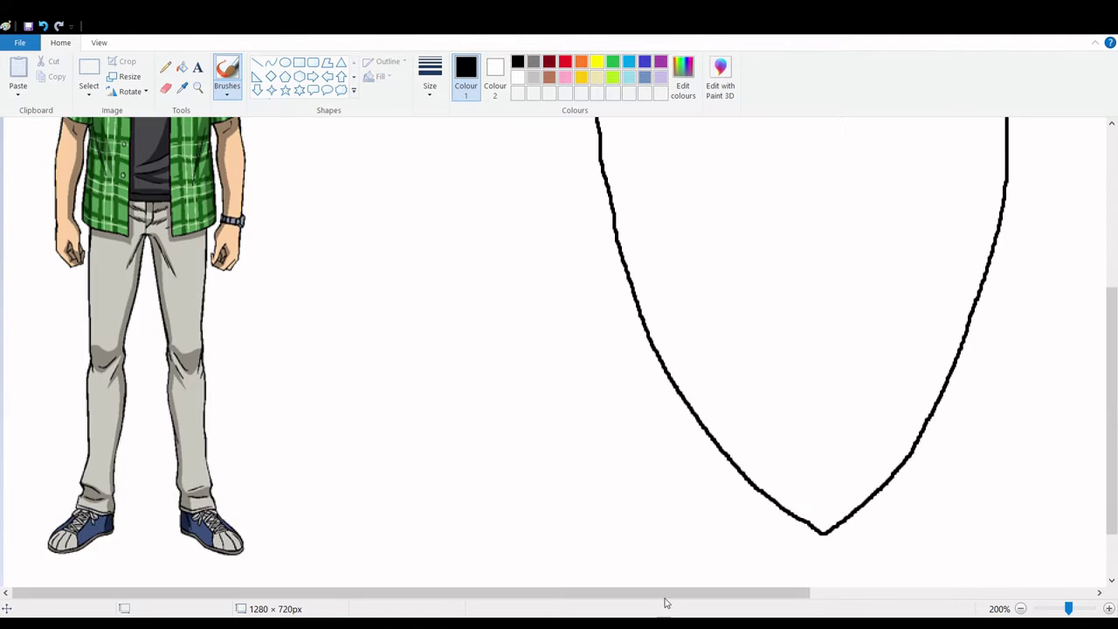
{"action": "scroll", "coordinate": [510, 411], "scroll_direction": "right", "scroll_amount": 3}
{"action": "mouse_move", "coordinate": [507, 408]}
{"action": "left_mouse_down"}
{"action": "mouse_move", "coordinate": [539, 436]}
{"action": "mouse_move", "coordinate": [563, 438]}
{"action": "mouse_move", "coordinate": [593, 432]}
{"action": "mouse_move", "coordinate": [616, 407]}
{"action": "left_mouse_up"}
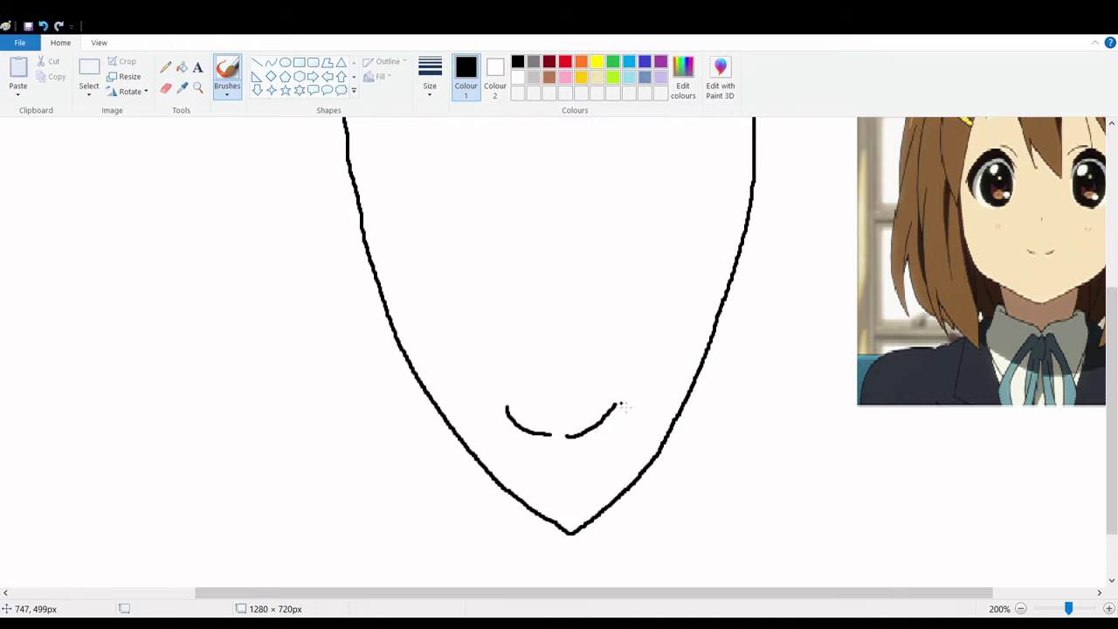
Draw a long nose above the mouth with two near-vertical bridge lines and flared angled strokes at its base.
{"action": "scroll", "coordinate": [612, 402], "scroll_direction": "up", "scroll_amount": 3}
{"action": "mouse_move", "coordinate": [529, 289]}
{"action": "left_mouse_down"}
{"action": "mouse_move", "coordinate": [546, 474]}
{"action": "mouse_move", "coordinate": [558, 292]}
{"action": "mouse_move", "coordinate": [565, 478]}
{"action": "mouse_move", "coordinate": [619, 427]}
{"action": "left_mouse_up"}
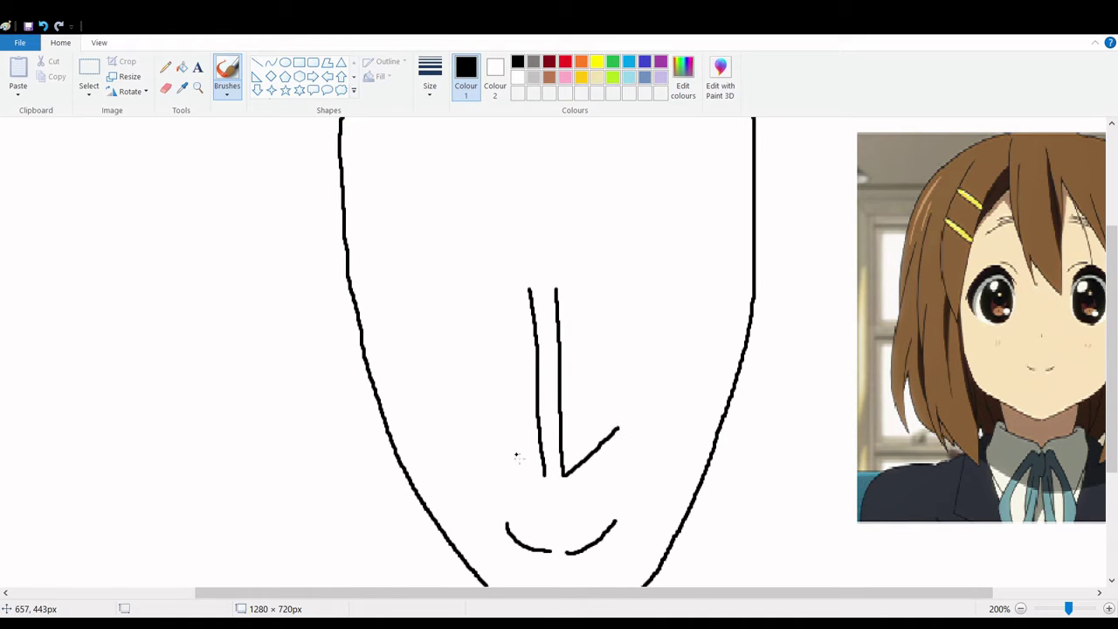
{"action": "left_click_drag", "start_coordinate": [504, 440], "coordinate": [563, 477]}
{"action": "left_click_drag", "start_coordinate": [523, 256], "coordinate": [534, 301]}
{"action": "mouse_move", "coordinate": [560, 248]}
{"action": "left_mouse_down"}
{"action": "mouse_move", "coordinate": [560, 297]}
{"action": "mouse_move", "coordinate": [529, 285]}
{"action": "mouse_move", "coordinate": [525, 224]}
{"action": "left_mouse_up"}
{"action": "key", "text": "ctrl+z"}
{"action": "key", "text": "ctrl+z"}
{"action": "left_click_drag", "start_coordinate": [556, 275], "coordinate": [551, 230]}
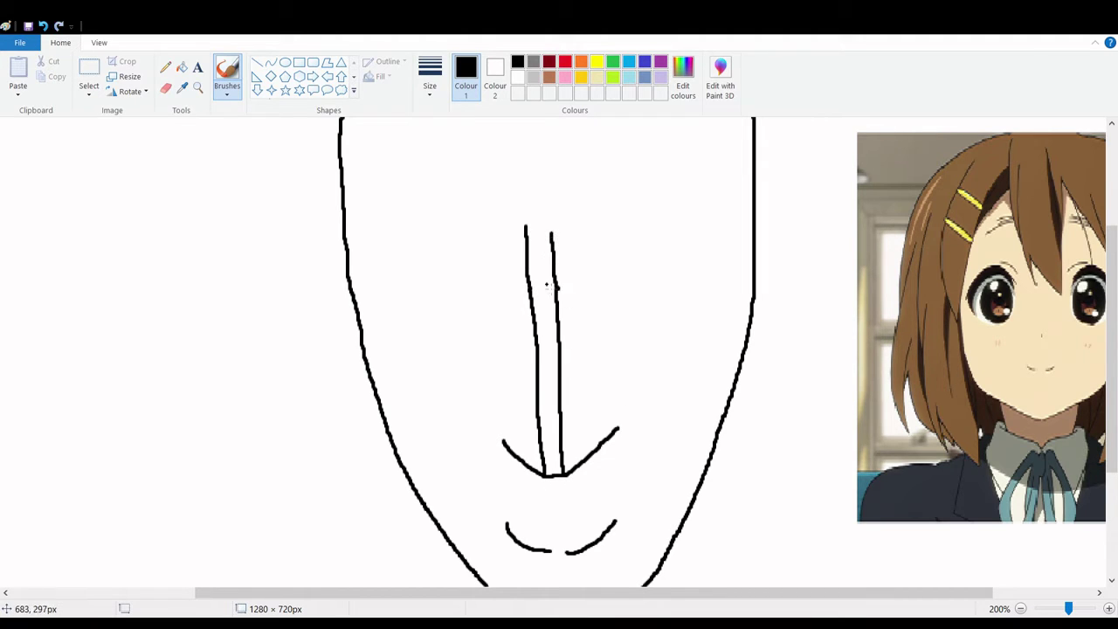
{"action": "scroll", "coordinate": [577, 313], "scroll_direction": "up", "scroll_amount": 3}
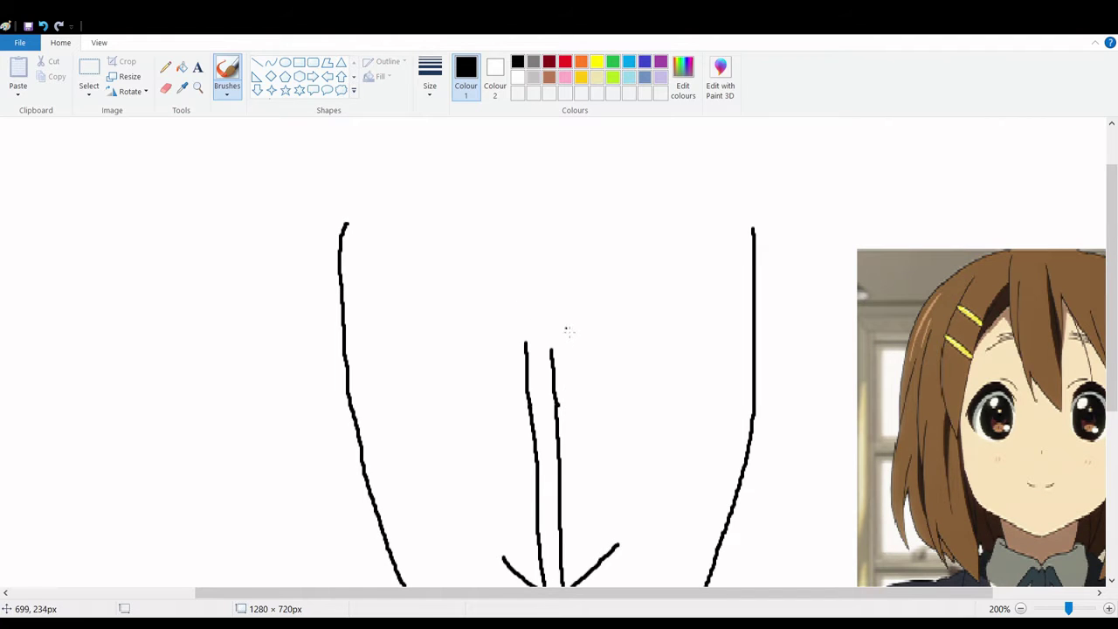
{"action": "left_click_drag", "start_coordinate": [568, 330], "coordinate": [696, 288]}
{"action": "mouse_move", "coordinate": [568, 326]}
{"action": "left_mouse_down"}
{"action": "mouse_move", "coordinate": [606, 343]}
{"action": "mouse_move", "coordinate": [654, 335]}
{"action": "mouse_move", "coordinate": [702, 290]}
{"action": "left_mouse_up"}
{"action": "mouse_move", "coordinate": [513, 336]}
{"action": "left_mouse_down"}
{"action": "mouse_move", "coordinate": [422, 305]}
{"action": "mouse_move", "coordinate": [515, 337]}
{"action": "mouse_move", "coordinate": [442, 348]}
{"action": "mouse_move", "coordinate": [394, 304]}
{"action": "mouse_move", "coordinate": [426, 306]}
{"action": "left_mouse_up"}
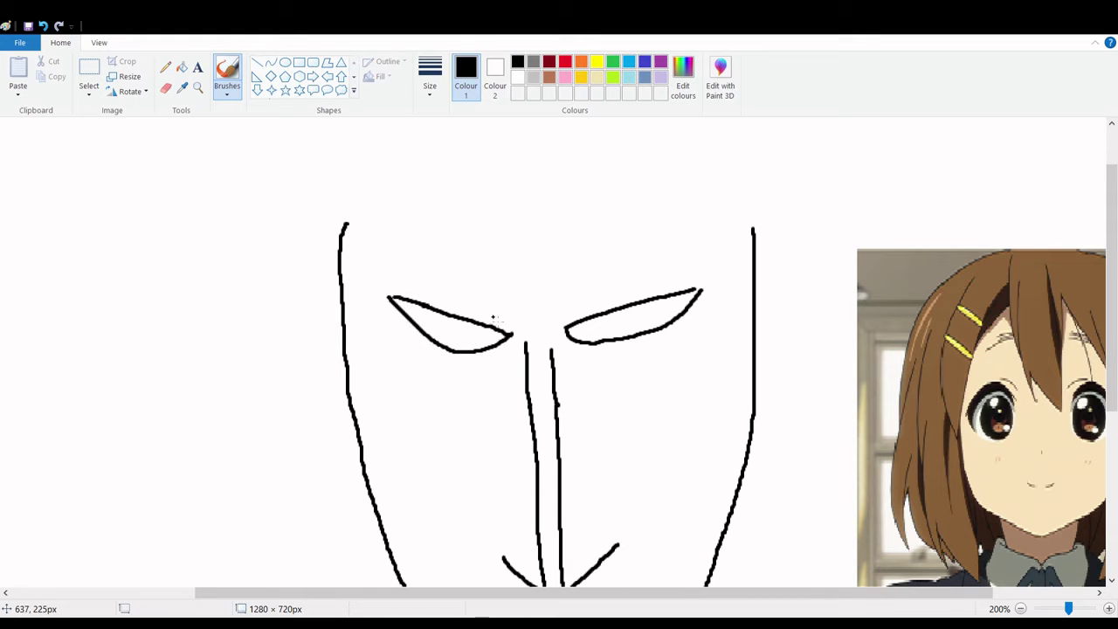
{"action": "key", "text": "ctrl+z"}
{"action": "key", "text": "ctrl+z"}
{"action": "key", "text": "ctrl+z"}
{"action": "key", "text": "ctrl+z"}
{"action": "key", "text": "ctrl+z"}
{"action": "key", "text": "ctrl+z"}
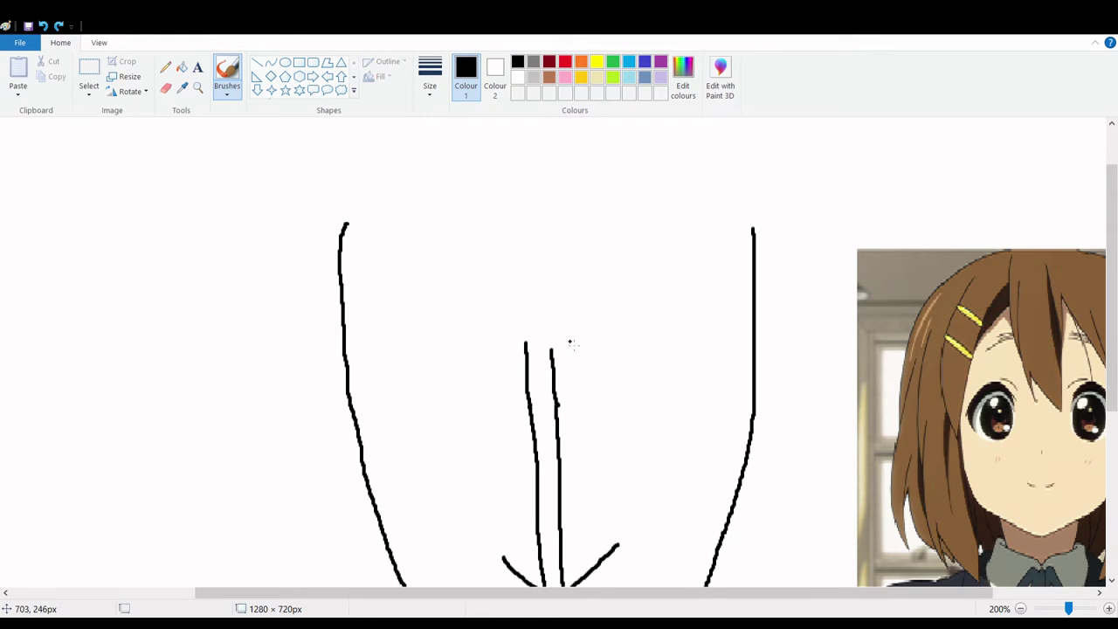
Draw two slanted almond-shaped eye outlines in black on either side of the top of the nose.
{"action": "mouse_move", "coordinate": [569, 344]}
{"action": "left_mouse_down"}
{"action": "mouse_move", "coordinate": [640, 294]}
{"action": "mouse_move", "coordinate": [709, 287]}
{"action": "mouse_move", "coordinate": [614, 351]}
{"action": "mouse_move", "coordinate": [670, 331]}
{"action": "mouse_move", "coordinate": [710, 285]}
{"action": "left_mouse_up"}
{"action": "mouse_move", "coordinate": [503, 345]}
{"action": "left_mouse_down"}
{"action": "mouse_move", "coordinate": [436, 298]}
{"action": "mouse_move", "coordinate": [374, 291]}
{"action": "left_mouse_up"}
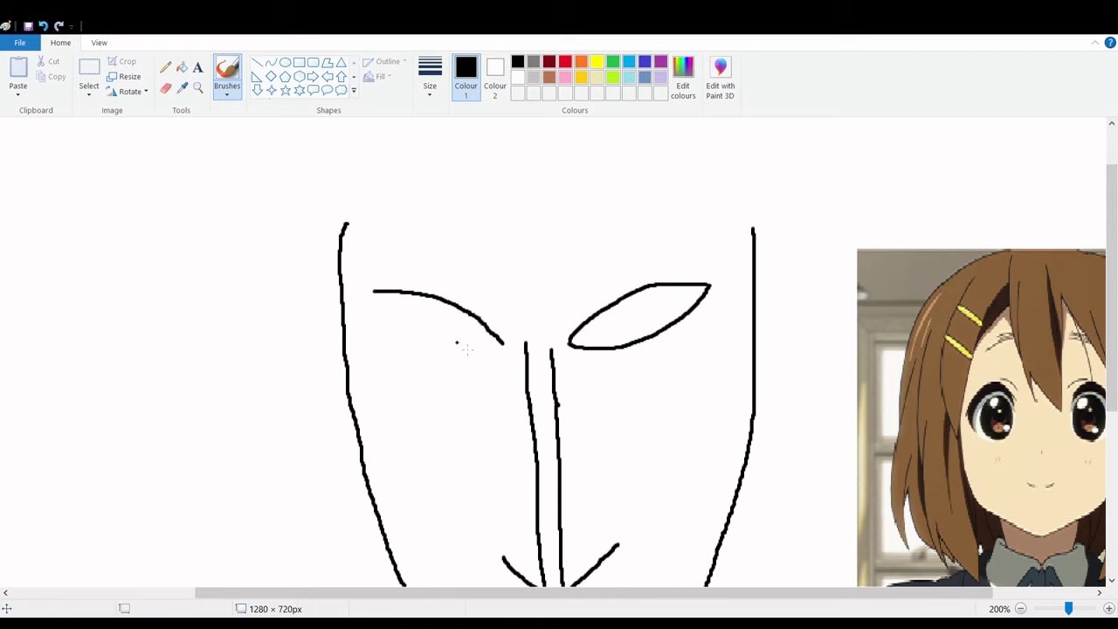
{"action": "mouse_move", "coordinate": [503, 346]}
{"action": "left_mouse_down"}
{"action": "mouse_move", "coordinate": [475, 351]}
{"action": "mouse_move", "coordinate": [416, 329]}
{"action": "mouse_move", "coordinate": [377, 296]}
{"action": "left_mouse_up"}
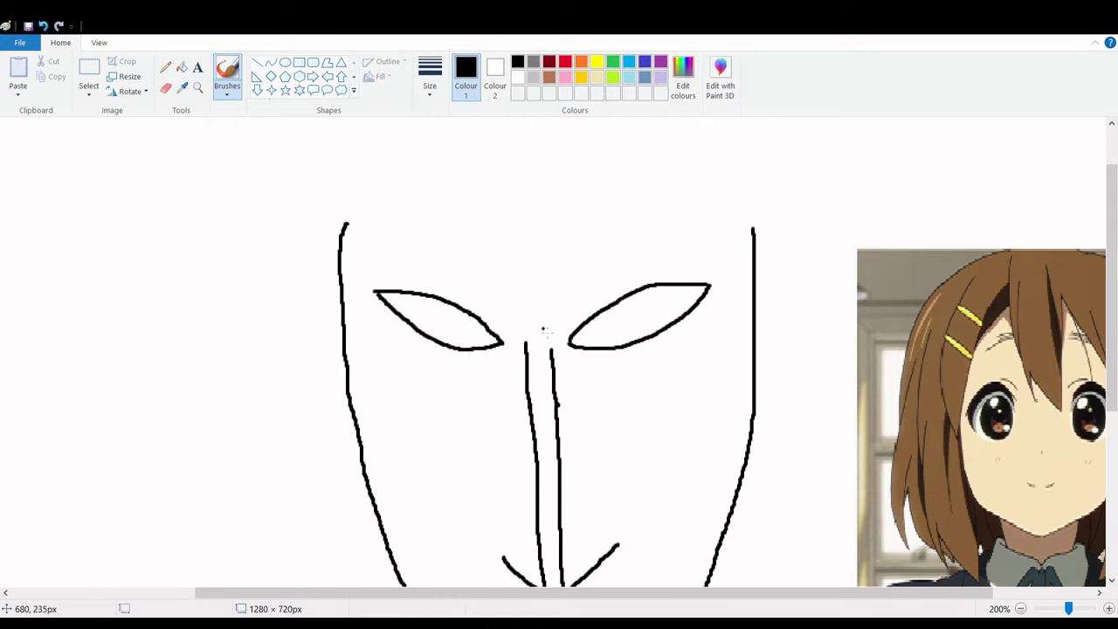
Paint round brown irises near the inner corners of both eyes and add a small white highlight to each.
{"action": "left_click", "coordinate": [549, 77]}
{"action": "mouse_move", "coordinate": [470, 320]}
{"action": "left_mouse_down"}
{"action": "mouse_move", "coordinate": [456, 341]}
{"action": "mouse_move", "coordinate": [479, 322]}
{"action": "left_mouse_up"}
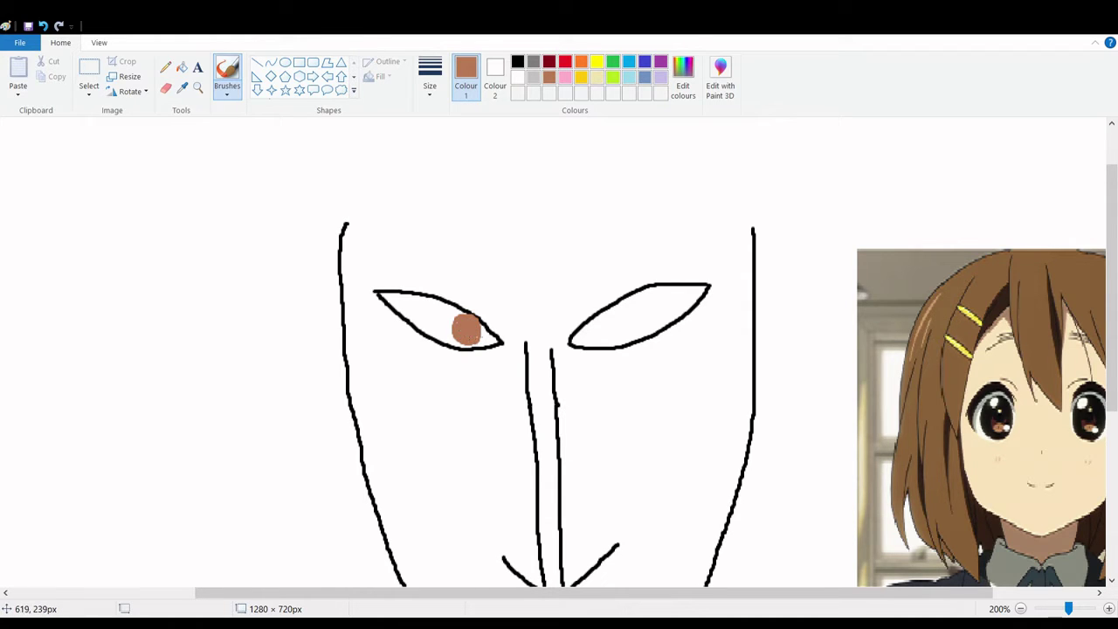
{"action": "mouse_move", "coordinate": [603, 316]}
{"action": "left_mouse_down"}
{"action": "mouse_move", "coordinate": [589, 339]}
{"action": "mouse_move", "coordinate": [612, 321]}
{"action": "mouse_move", "coordinate": [596, 319]}
{"action": "mouse_move", "coordinate": [617, 330]}
{"action": "mouse_move", "coordinate": [590, 330]}
{"action": "mouse_move", "coordinate": [603, 337]}
{"action": "mouse_move", "coordinate": [612, 320]}
{"action": "left_mouse_up"}
{"action": "key", "text": "ctrl+z"}
{"action": "key", "text": "ctrl+z"}
{"action": "key", "text": "ctrl+z"}
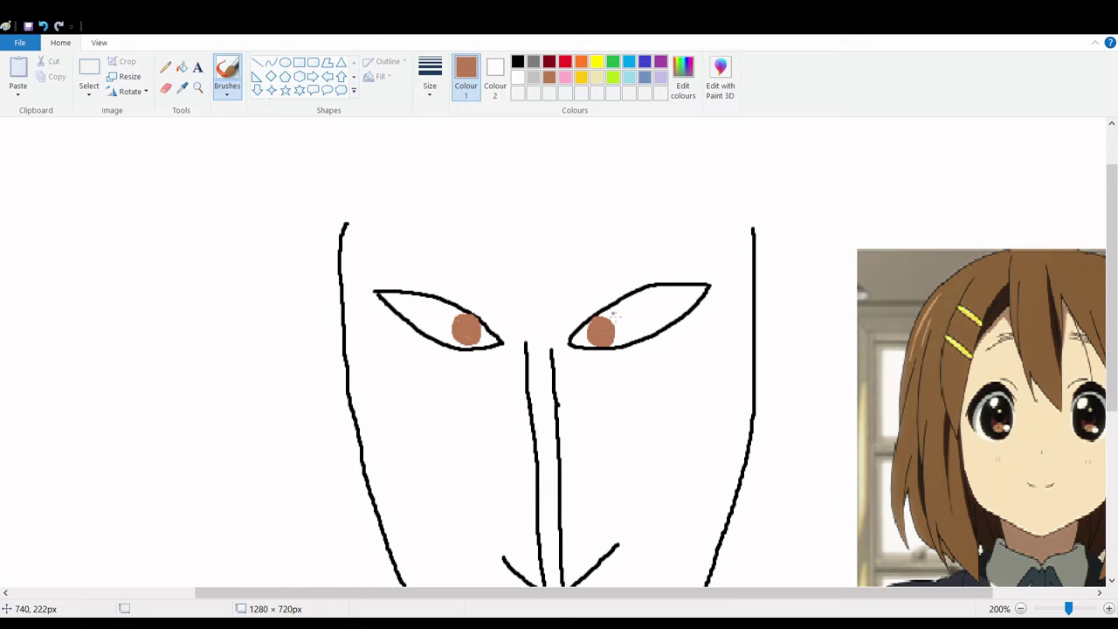
{"action": "left_click", "coordinate": [517, 77]}
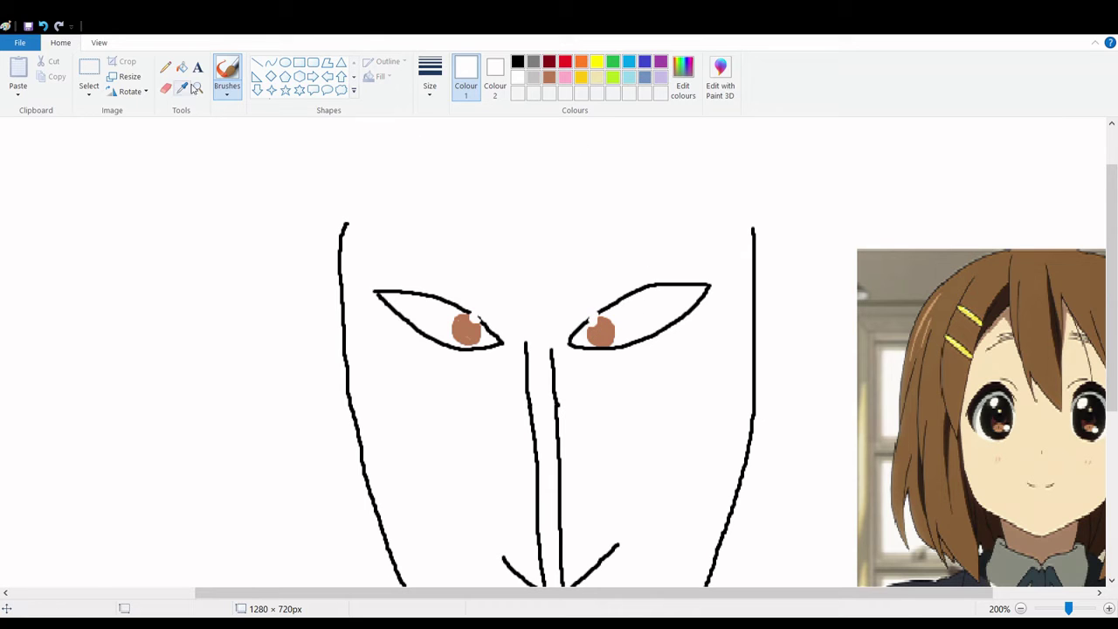
Outline two thick, inward-slanting eyebrows in black directly above the eyes and fill both with brown.
{"action": "left_click", "coordinate": [518, 65]}
{"action": "mouse_move", "coordinate": [380, 257]}
{"action": "left_mouse_down"}
{"action": "mouse_move", "coordinate": [379, 288]}
{"action": "mouse_move", "coordinate": [471, 307]}
{"action": "mouse_move", "coordinate": [523, 302]}
{"action": "mouse_move", "coordinate": [380, 256]}
{"action": "left_mouse_up"}
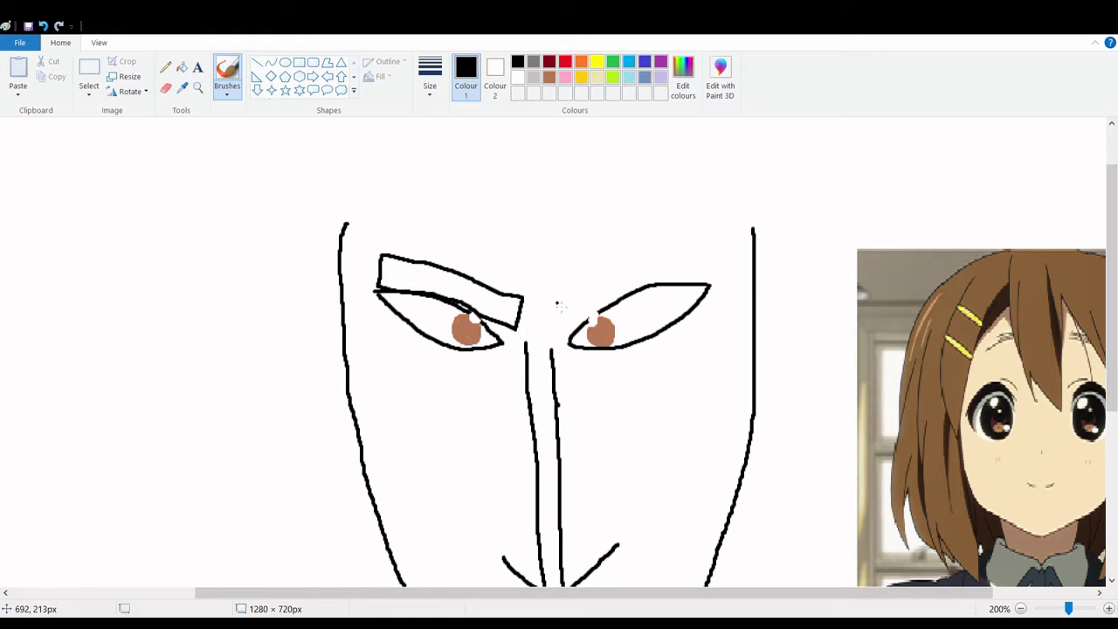
{"action": "mouse_move", "coordinate": [557, 302]}
{"action": "left_mouse_down"}
{"action": "mouse_move", "coordinate": [567, 327]}
{"action": "mouse_move", "coordinate": [679, 284]}
{"action": "mouse_move", "coordinate": [689, 256]}
{"action": "mouse_move", "coordinate": [559, 298]}
{"action": "left_mouse_up"}
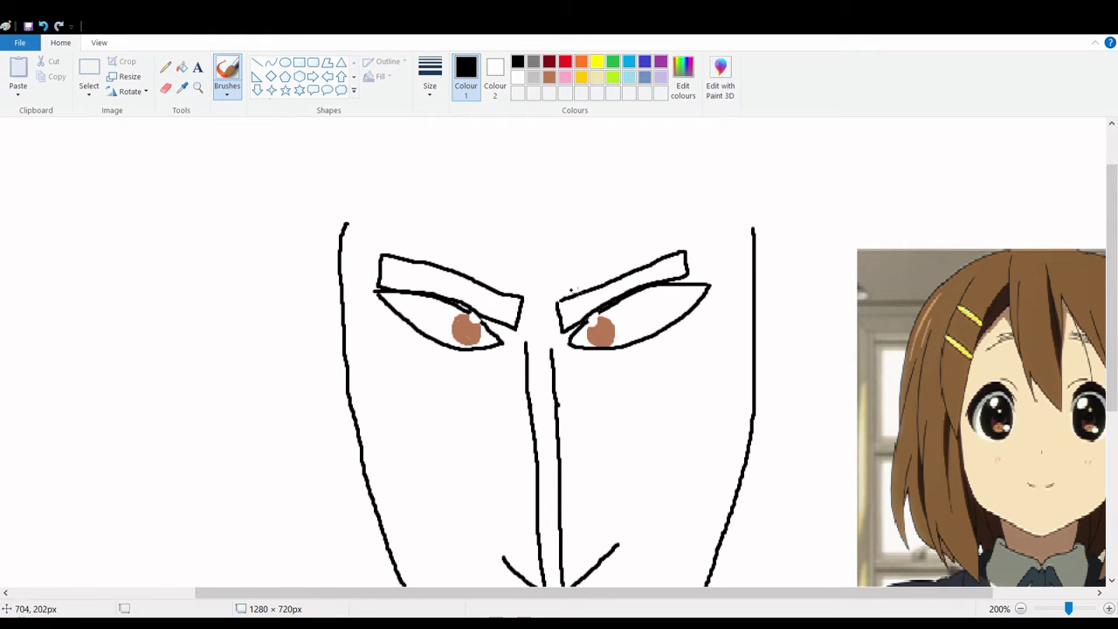
{"action": "left_click", "coordinate": [549, 77]}
{"action": "left_click", "coordinate": [182, 66]}
{"action": "left_click", "coordinate": [448, 280]}
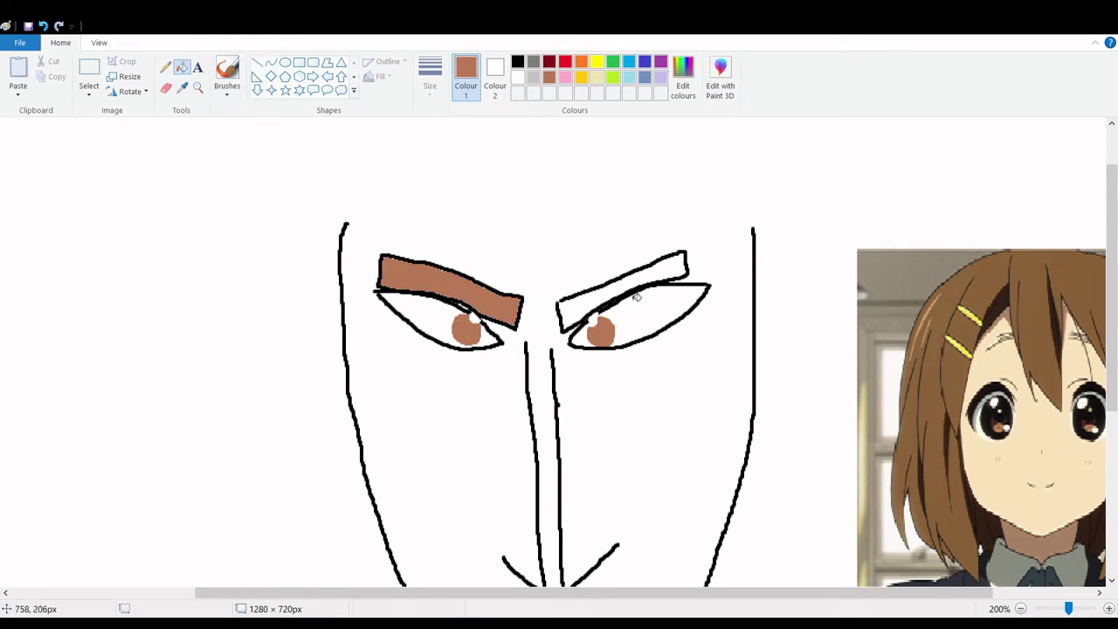
{"action": "left_click", "coordinate": [633, 278]}
Select the whole face drawing, shrink it slightly and move it a little lower on the canvas.
{"action": "left_click", "coordinate": [227, 75]}
{"action": "left_click", "coordinate": [517, 61]}
{"action": "scroll", "coordinate": [585, 195], "scroll_direction": "down", "scroll_amount": 2}
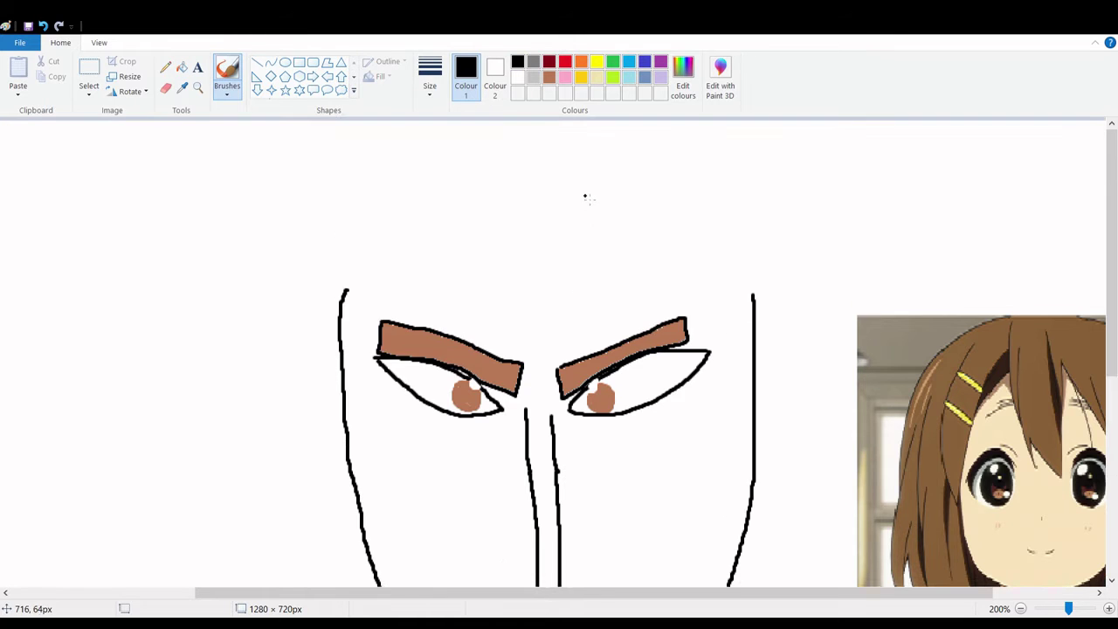
{"action": "left_click", "coordinate": [88, 74]}
{"action": "left_click_drag", "start_coordinate": [277, 188], "coordinate": [524, 483]}
{"action": "left_click_drag", "start_coordinate": [519, 200], "coordinate": [494, 261]}
Draw a wide black arch above the face as the top outline of the hair.
{"action": "left_click", "coordinate": [227, 75]}
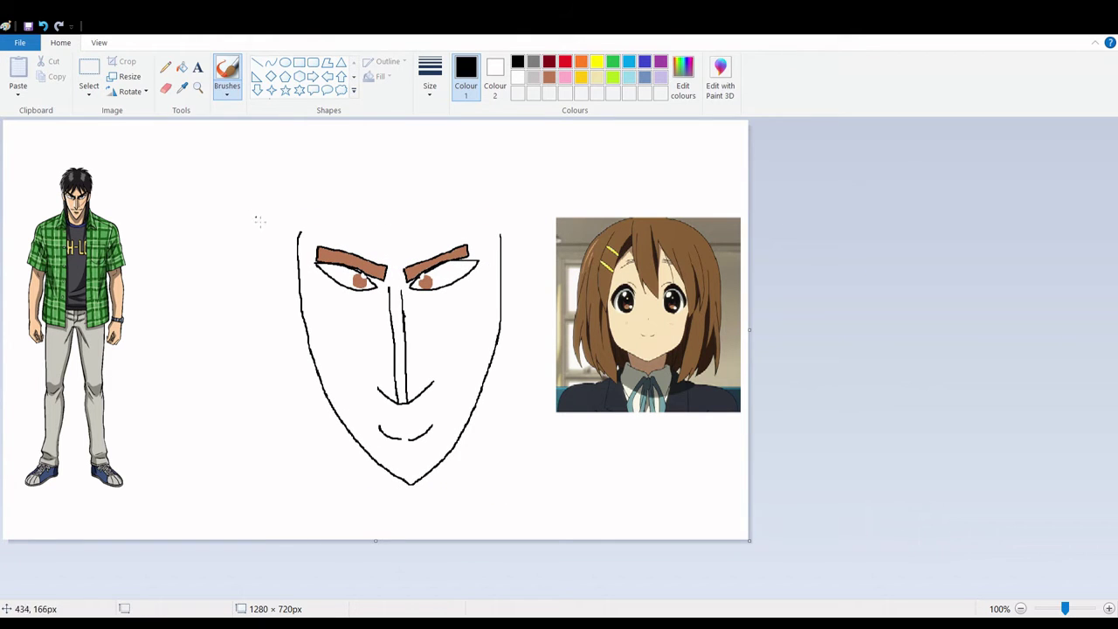
{"action": "mouse_move", "coordinate": [252, 223]}
{"action": "left_mouse_down"}
{"action": "mouse_move", "coordinate": [285, 187]}
{"action": "mouse_move", "coordinate": [337, 161]}
{"action": "mouse_move", "coordinate": [431, 163]}
{"action": "mouse_move", "coordinate": [484, 181]}
{"action": "mouse_move", "coordinate": [532, 236]}
{"action": "left_mouse_up"}
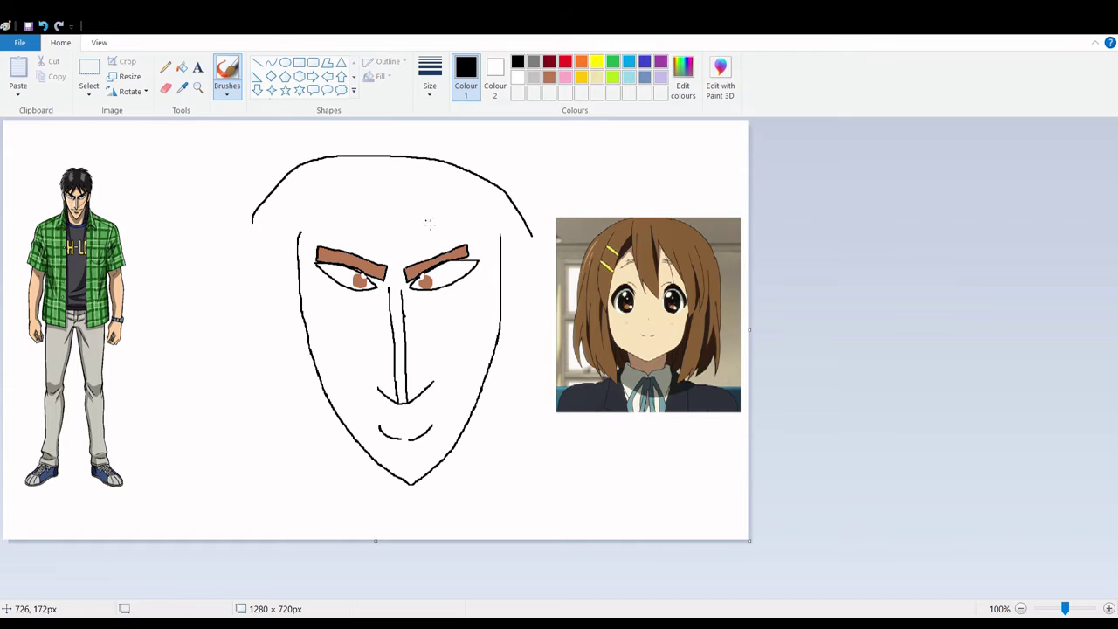
{"action": "key", "text": "ctrl+z"}
{"action": "left_click_drag", "start_coordinate": [369, 171], "coordinate": [371, 208]}
{"action": "mouse_move", "coordinate": [396, 262]}
{"action": "left_mouse_down"}
{"action": "mouse_move", "coordinate": [424, 193]}
{"action": "mouse_move", "coordinate": [464, 239]}
{"action": "mouse_move", "coordinate": [480, 286]}
{"action": "left_mouse_up"}
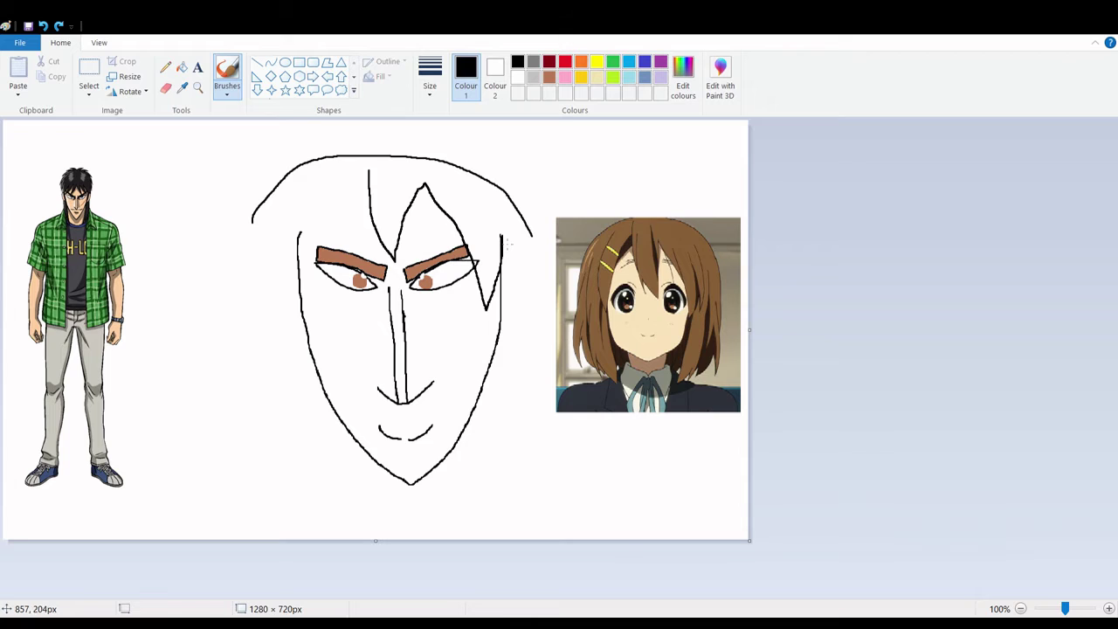
{"action": "key", "text": "ctrl+z"}
{"action": "key", "text": "ctrl+z"}
{"action": "key", "text": "ctrl+z"}
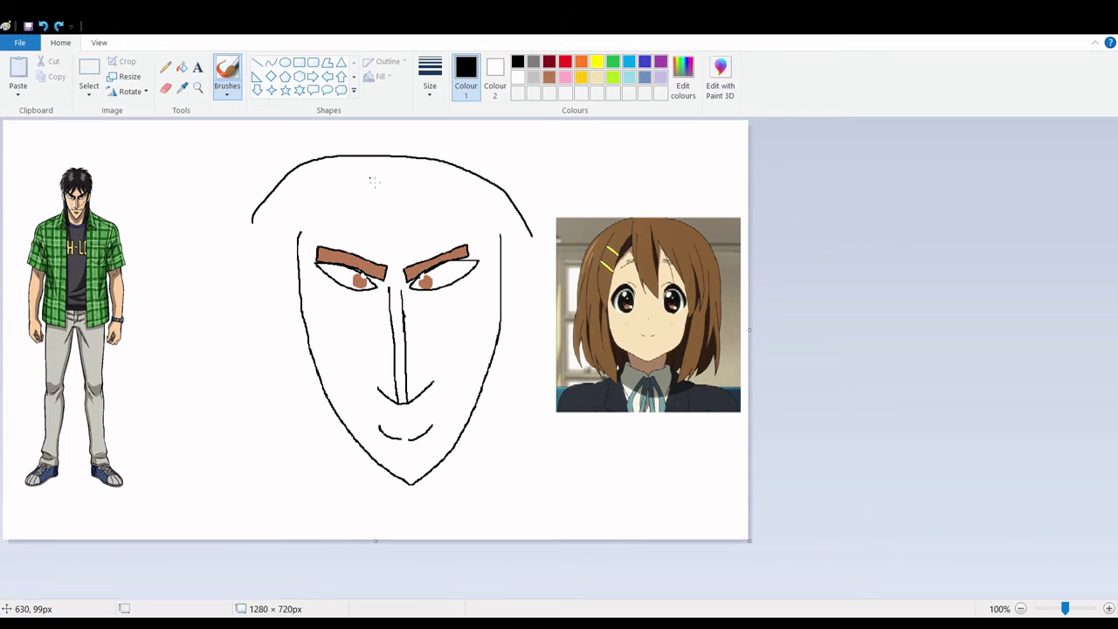
Draw a pointed fringe across the forehead and right eyebrow, and erase the upper right stretch of the face outline.
{"action": "mouse_move", "coordinate": [384, 190]}
{"action": "left_mouse_down"}
{"action": "mouse_move", "coordinate": [396, 274]}
{"action": "mouse_move", "coordinate": [432, 203]}
{"action": "mouse_move", "coordinate": [443, 229]}
{"action": "left_mouse_up"}
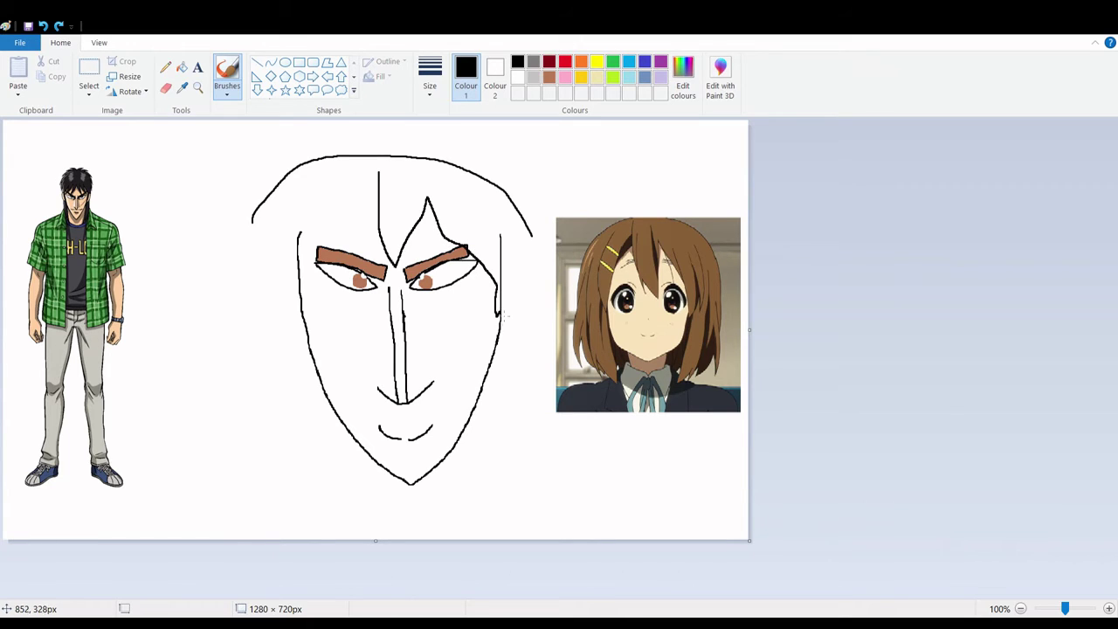
{"action": "left_click", "coordinate": [165, 87]}
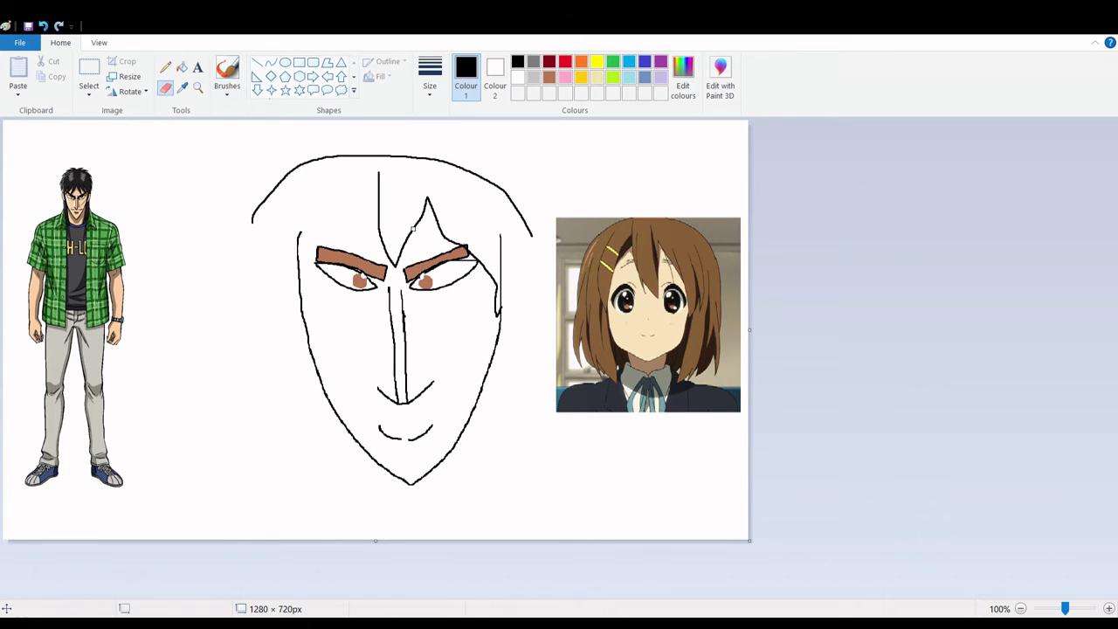
{"action": "left_click_drag", "start_coordinate": [503, 232], "coordinate": [500, 312]}
{"action": "left_click", "coordinate": [227, 74]}
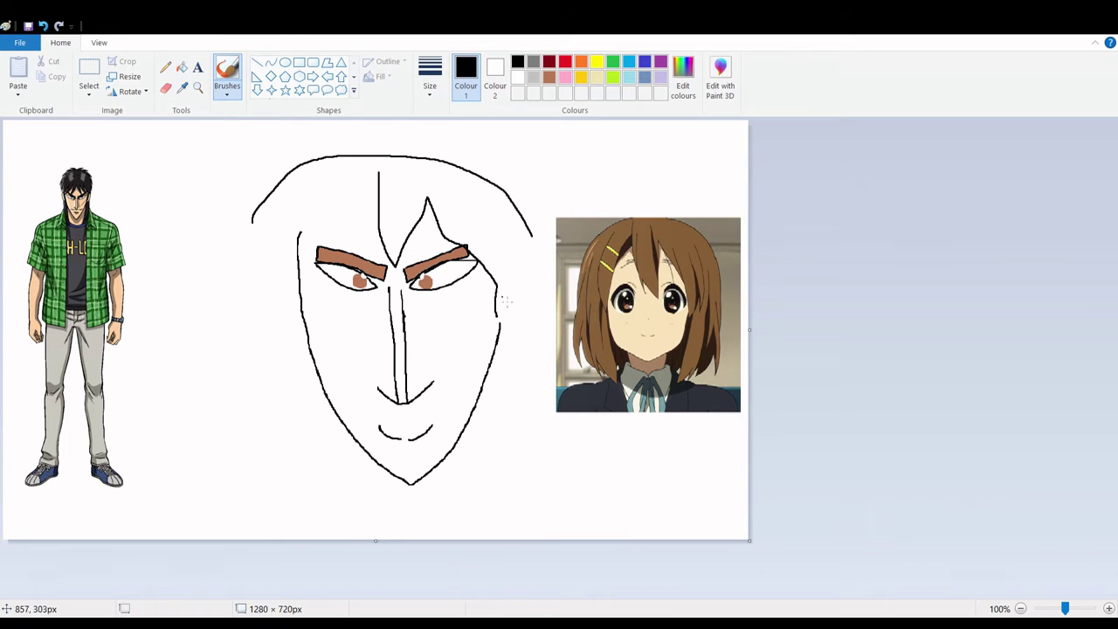
{"action": "key", "text": "ctrl+z"}
{"action": "key", "text": "ctrl+y"}
Draw long hair down both sides of the face to chin level with jagged tips, plus shorter pointed strands beside the right cheek.
{"action": "left_click_drag", "start_coordinate": [535, 236], "coordinate": [537, 467]}
{"action": "left_click_drag", "start_coordinate": [519, 430], "coordinate": [501, 469]}
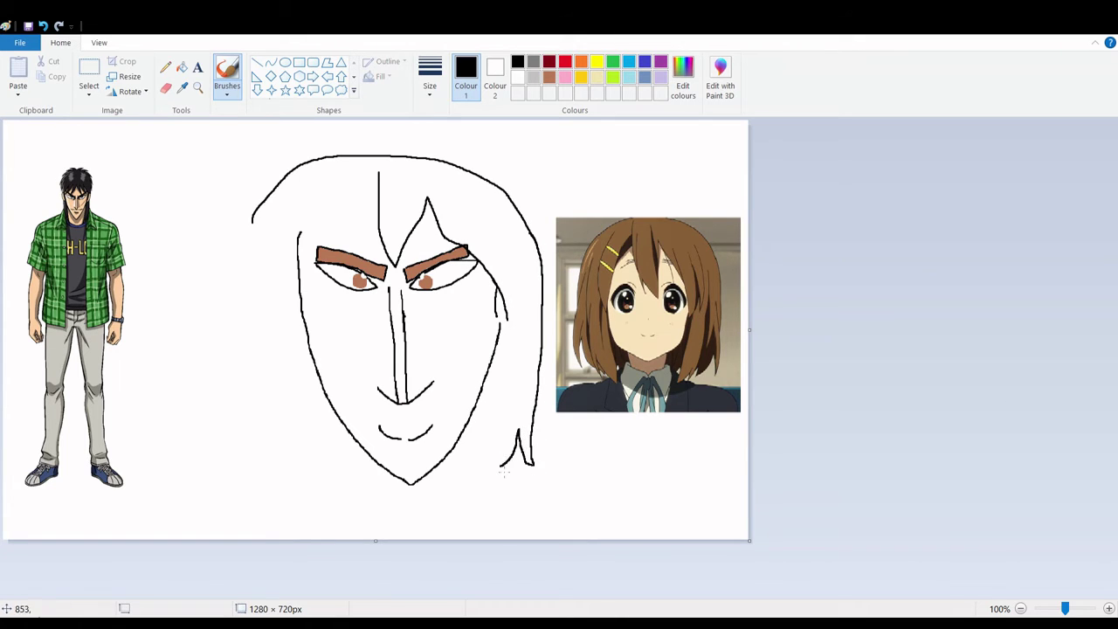
{"action": "left_click_drag", "start_coordinate": [505, 427], "coordinate": [463, 490]}
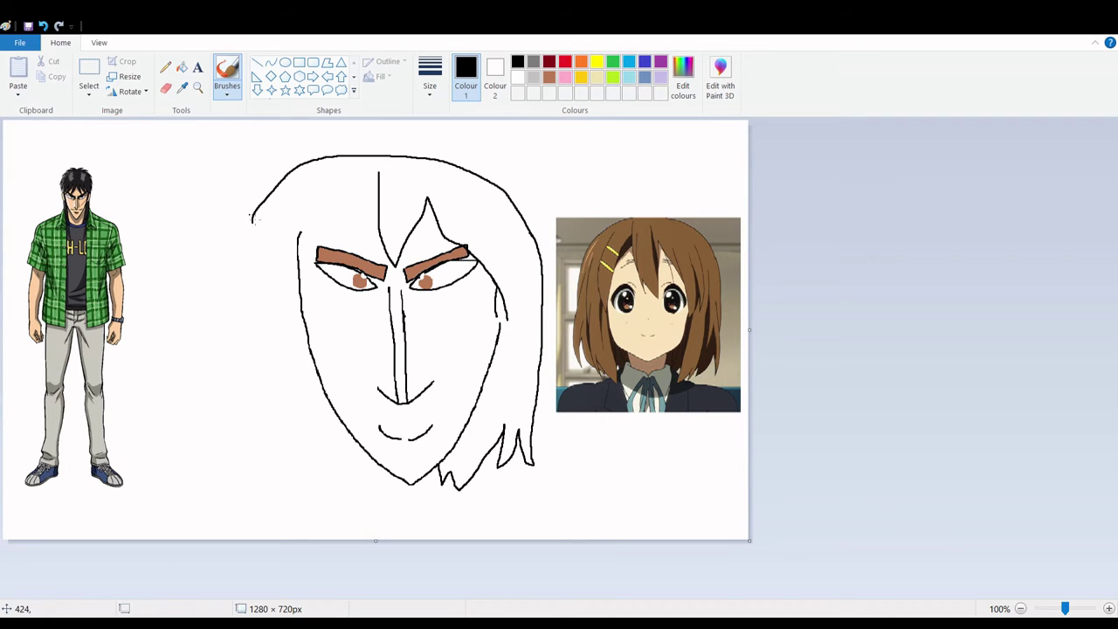
{"action": "mouse_move", "coordinate": [254, 222]}
{"action": "left_mouse_down"}
{"action": "mouse_move", "coordinate": [225, 446]}
{"action": "mouse_move", "coordinate": [236, 463]}
{"action": "mouse_move", "coordinate": [249, 432]}
{"action": "mouse_move", "coordinate": [276, 487]}
{"action": "mouse_move", "coordinate": [311, 446]}
{"action": "mouse_move", "coordinate": [365, 472]}
{"action": "mouse_move", "coordinate": [389, 467]}
{"action": "left_mouse_up"}
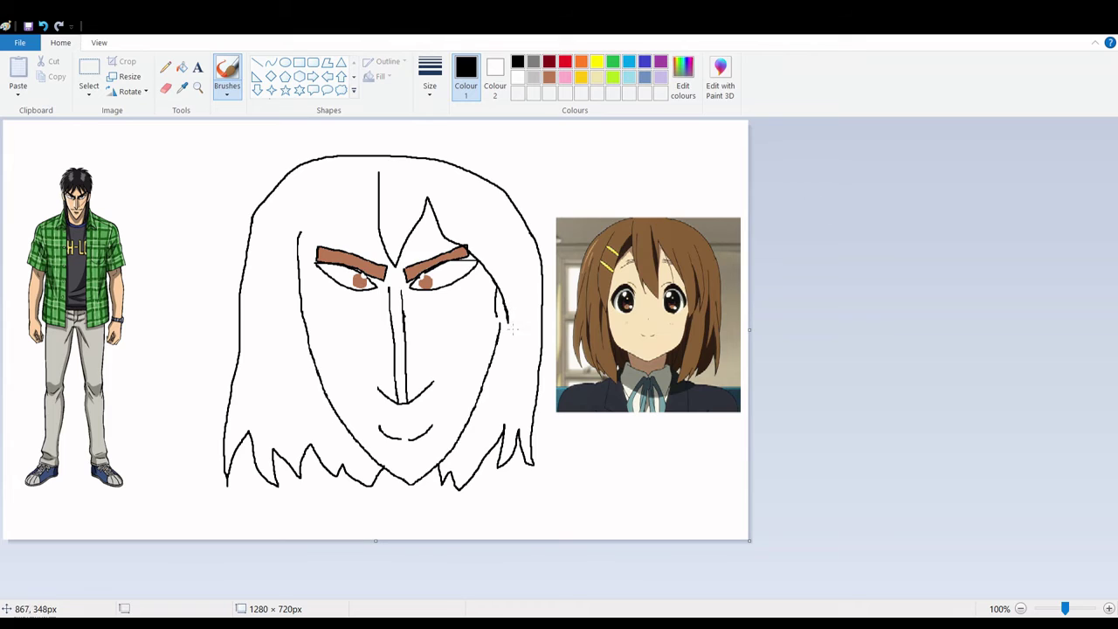
{"action": "mouse_move", "coordinate": [508, 325]}
{"action": "left_mouse_down"}
{"action": "mouse_move", "coordinate": [511, 339]}
{"action": "mouse_move", "coordinate": [517, 320]}
{"action": "mouse_move", "coordinate": [514, 379]}
{"action": "mouse_move", "coordinate": [539, 325]}
{"action": "left_mouse_up"}
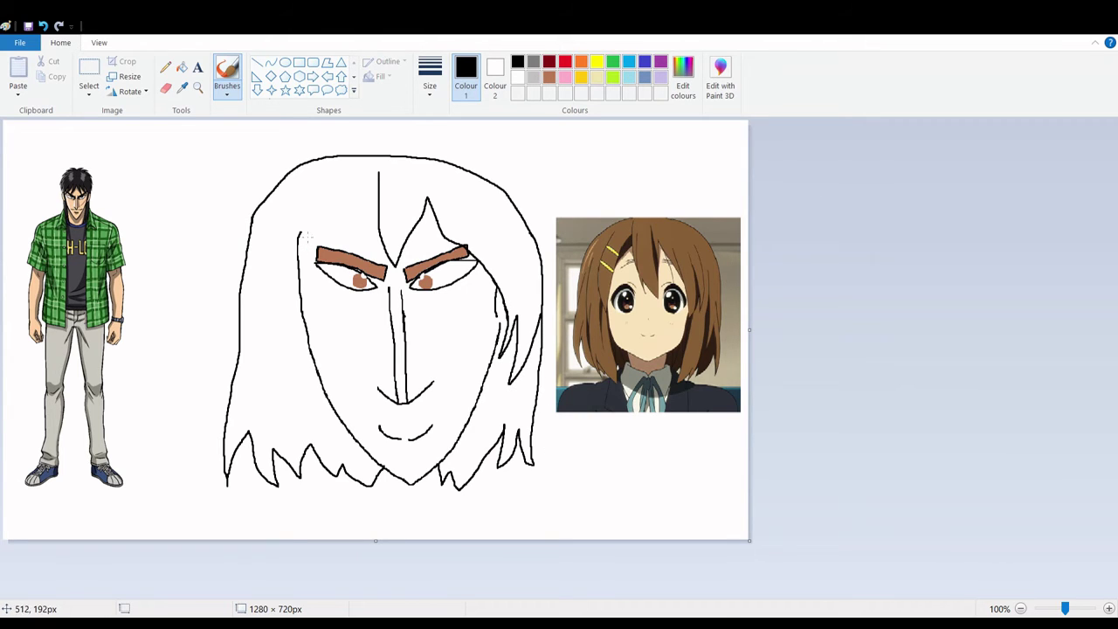
Erase the upper left stretch of the face outline and draw a curved lock of hair in its place.
{"action": "left_click", "coordinate": [166, 88]}
{"action": "left_click_drag", "start_coordinate": [304, 228], "coordinate": [304, 320]}
{"action": "left_click", "coordinate": [227, 74]}
{"action": "mouse_move", "coordinate": [307, 194]}
{"action": "left_mouse_down"}
{"action": "mouse_move", "coordinate": [267, 289]}
{"action": "mouse_move", "coordinate": [306, 336]}
{"action": "mouse_move", "coordinate": [307, 270]}
{"action": "mouse_move", "coordinate": [333, 219]}
{"action": "mouse_move", "coordinate": [357, 207]}
{"action": "left_mouse_up"}
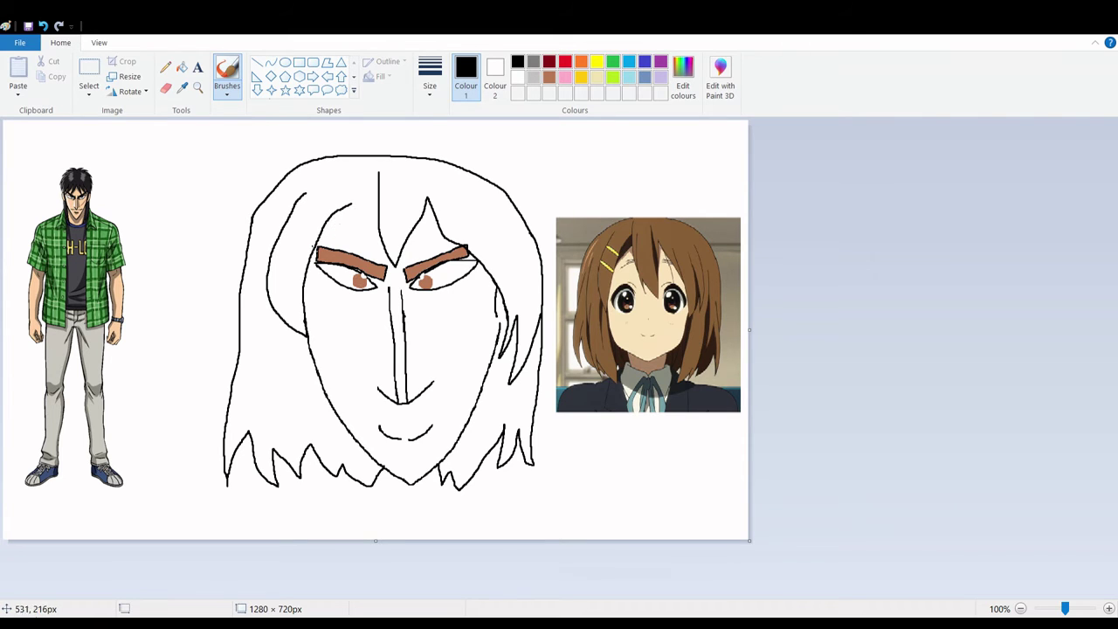
{"action": "mouse_move", "coordinate": [257, 280]}
{"action": "left_mouse_down"}
{"action": "mouse_move", "coordinate": [260, 350]}
{"action": "mouse_move", "coordinate": [244, 282]}
{"action": "left_mouse_up"}
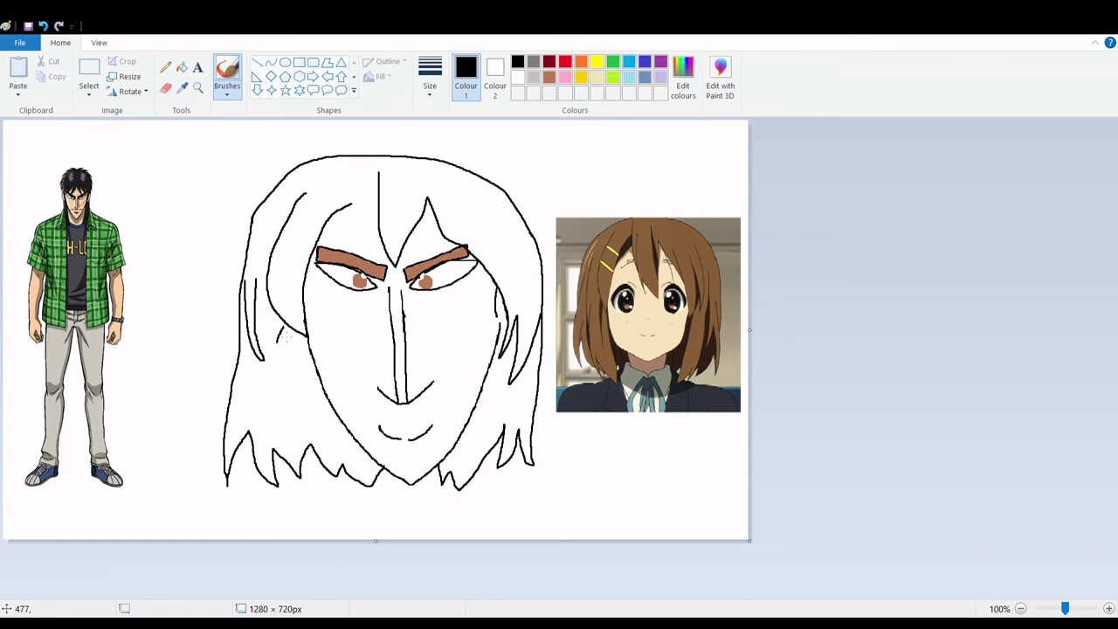
{"action": "left_click_drag", "start_coordinate": [285, 331], "coordinate": [271, 361]}
{"action": "mouse_move", "coordinate": [267, 418]}
{"action": "left_mouse_down"}
{"action": "mouse_move", "coordinate": [274, 408]}
{"action": "mouse_move", "coordinate": [297, 426]}
{"action": "mouse_move", "coordinate": [313, 418]}
{"action": "mouse_move", "coordinate": [351, 436]}
{"action": "left_mouse_up"}
{"action": "key", "text": "ctrl+z"}
{"action": "key", "text": "ctrl+z"}
{"action": "key", "text": "ctrl+z"}
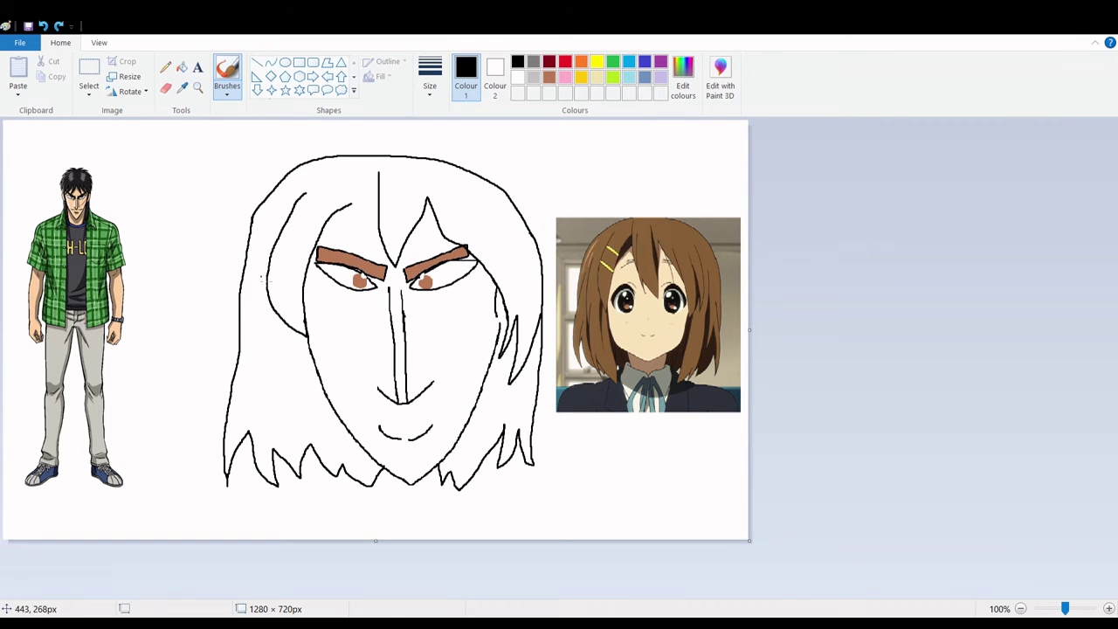
Draw a long jagged lock of hair beside the left cheek and close the hairline gap between the left lock and the central fringe.
{"action": "mouse_move", "coordinate": [262, 277]}
{"action": "left_mouse_down"}
{"action": "mouse_move", "coordinate": [244, 358]}
{"action": "mouse_move", "coordinate": [249, 418]}
{"action": "mouse_move", "coordinate": [272, 388]}
{"action": "mouse_move", "coordinate": [287, 410]}
{"action": "mouse_move", "coordinate": [300, 375]}
{"action": "left_mouse_up"}
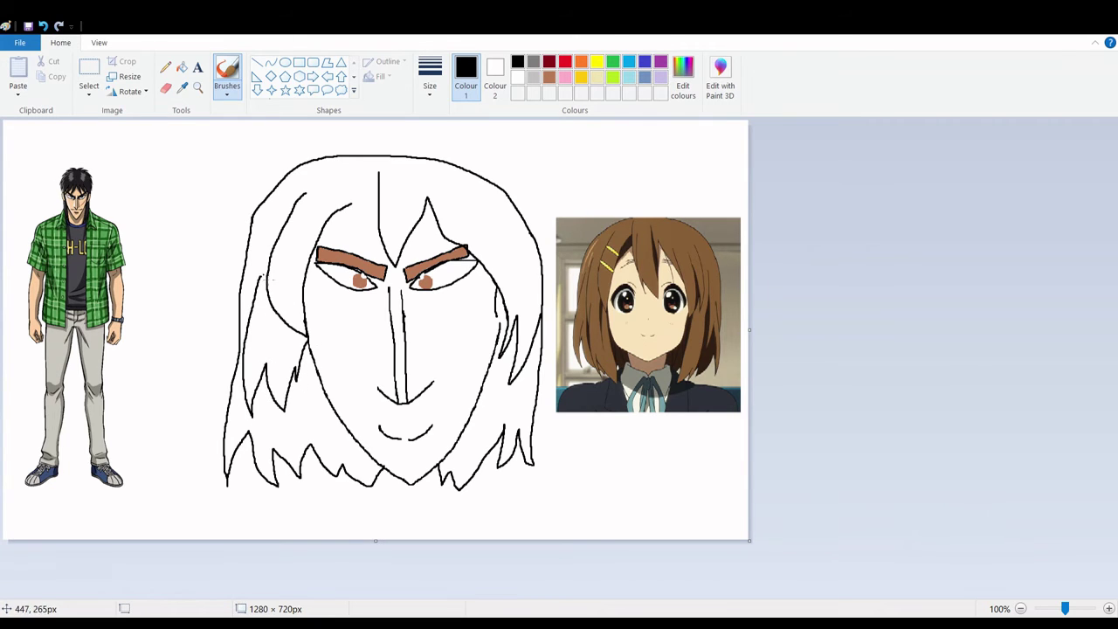
{"action": "left_click", "coordinate": [548, 77]}
{"action": "left_click", "coordinate": [181, 66]}
{"action": "left_click", "coordinate": [415, 200]}
{"action": "key", "text": "ctrl+z"}
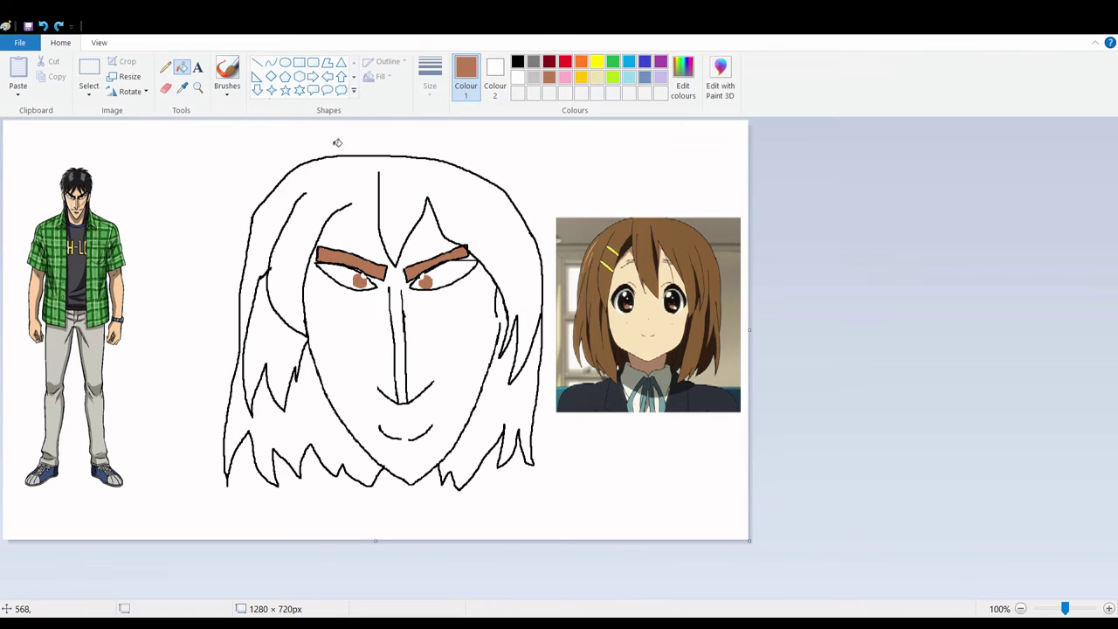
{"action": "left_click", "coordinate": [517, 62]}
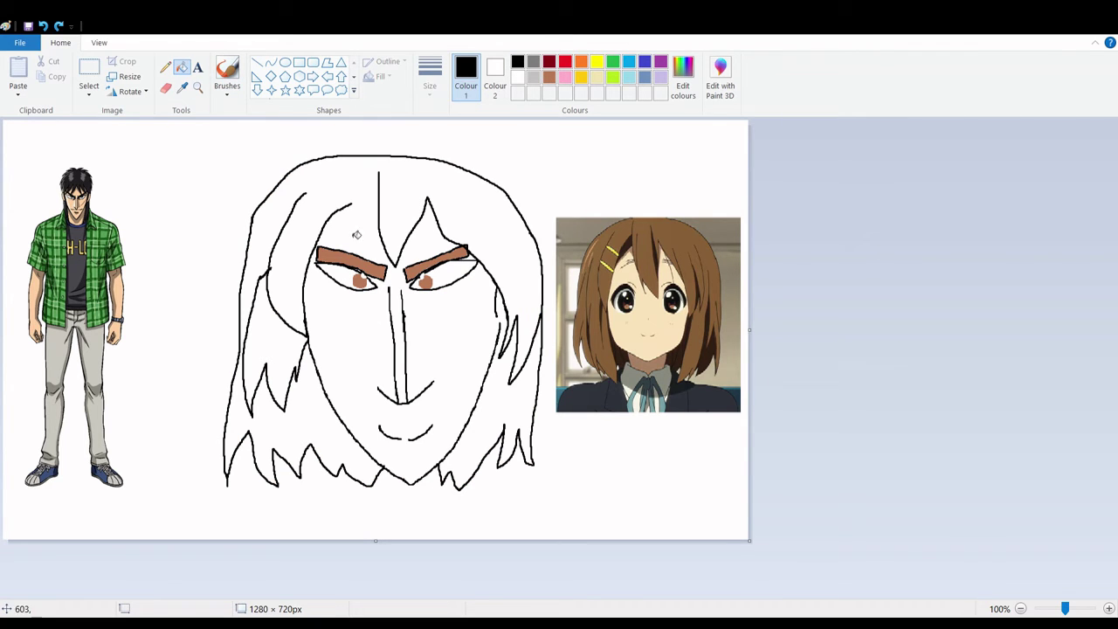
{"action": "left_click", "coordinate": [227, 74]}
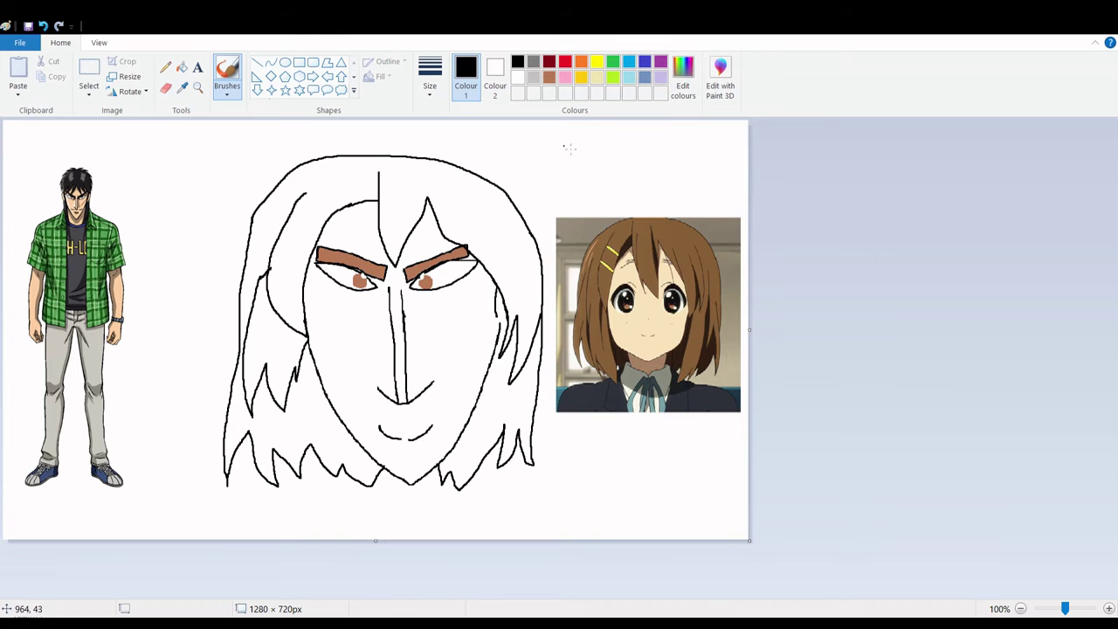
Mix a dark brown custom colour and try brown fills on the hair, undoing each test fill.
{"action": "left_click", "coordinate": [549, 77]}
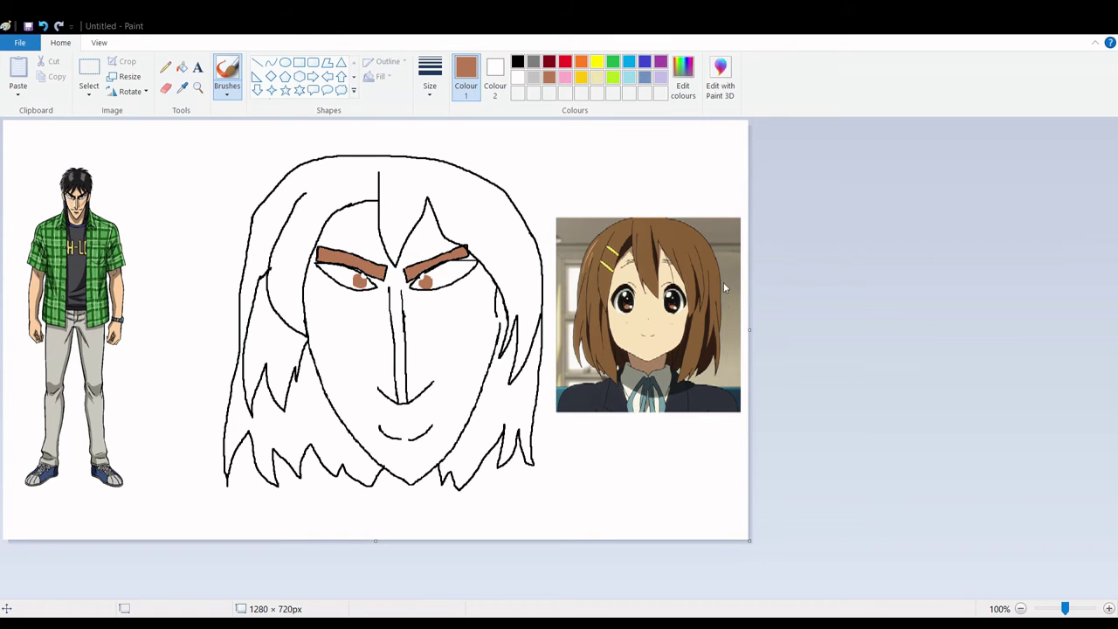
{"action": "left_click", "coordinate": [182, 66]}
{"action": "left_click", "coordinate": [379, 185]}
{"action": "key", "text": "ctrl+z"}
{"action": "left_click", "coordinate": [357, 180]}
{"action": "key", "text": "ctrl+z"}
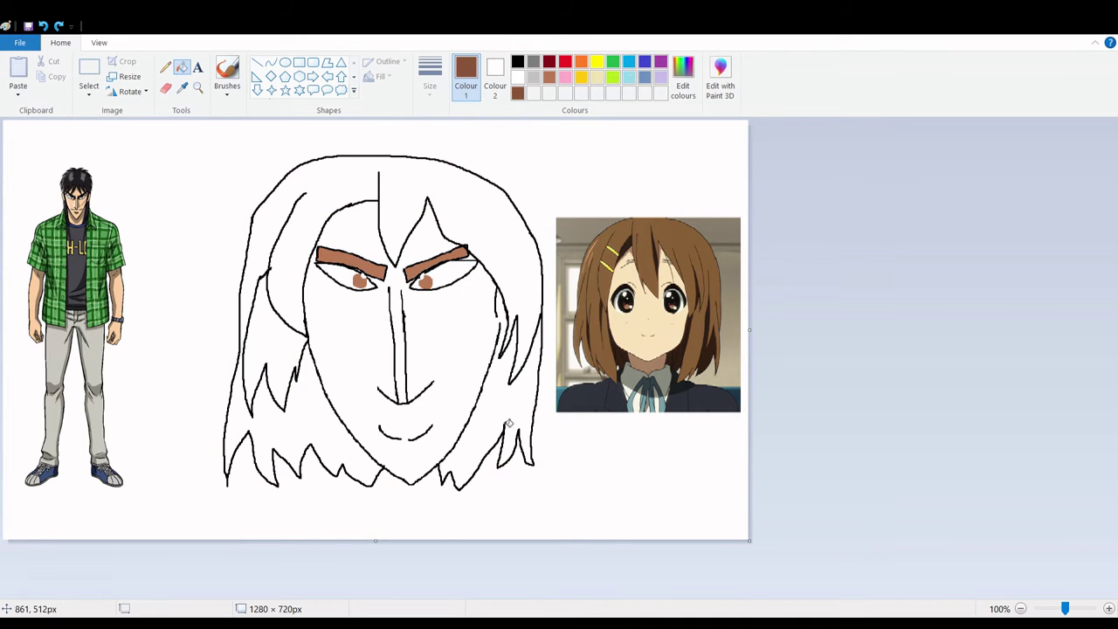
Close the gap in the face outline by the right cheek strands and fill the lower right hair with the custom dark brown.
{"action": "left_click", "coordinate": [227, 74]}
{"action": "left_click", "coordinate": [517, 61]}
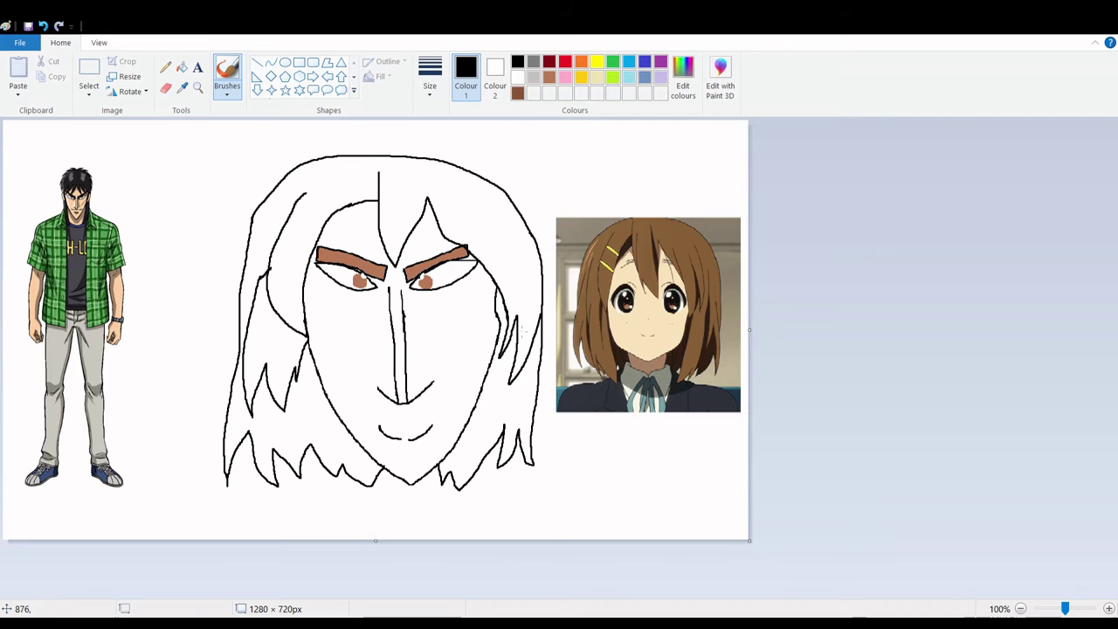
{"action": "left_click", "coordinate": [517, 92]}
{"action": "left_click", "coordinate": [182, 66]}
{"action": "left_click", "coordinate": [505, 425]}
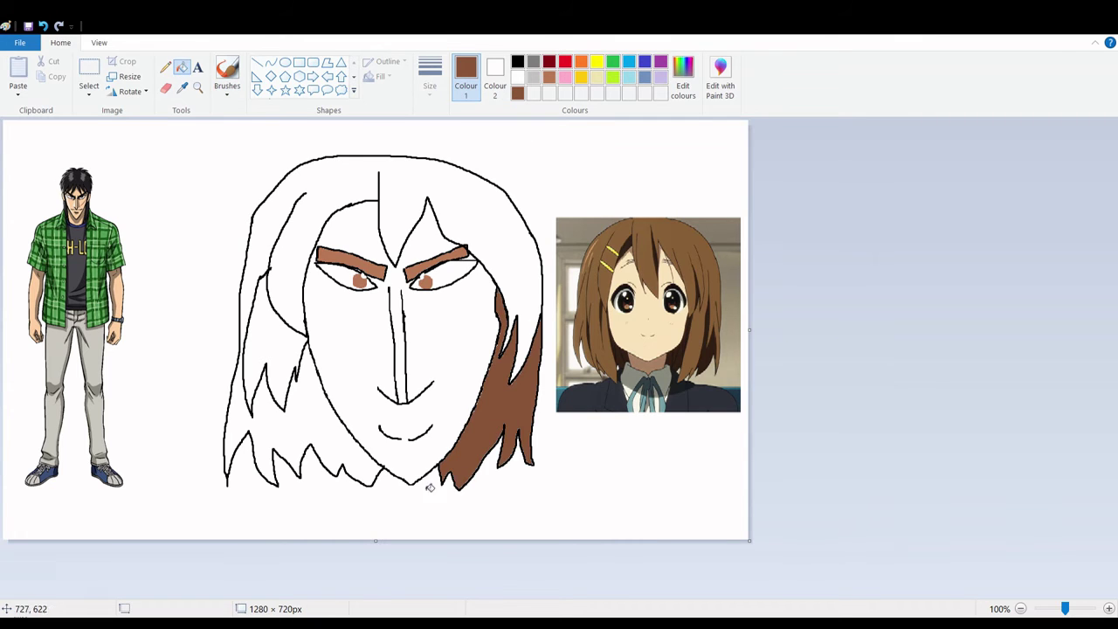
Close the gap in the hair outline on the left side and fill the lower left hair with the custom dark brown.
{"action": "left_click", "coordinate": [315, 443]}
{"action": "key", "text": "ctrl+z"}
{"action": "left_click", "coordinate": [227, 74]}
{"action": "left_click", "coordinate": [517, 61]}
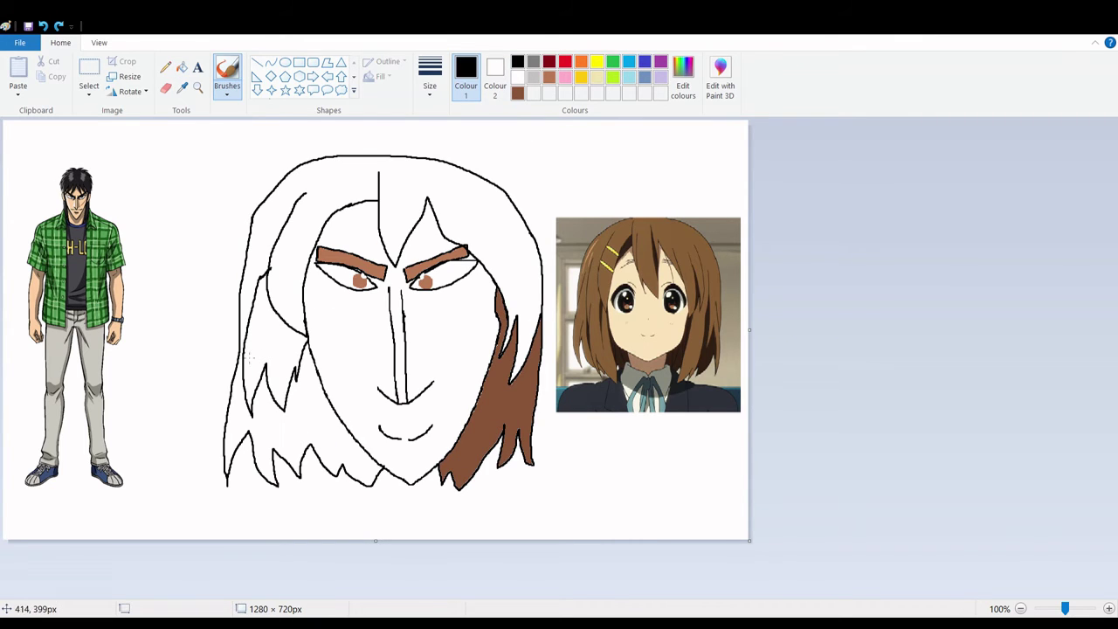
{"action": "left_click", "coordinate": [182, 67]}
{"action": "left_click", "coordinate": [295, 409]}
{"action": "key", "text": "ctrl+z"}
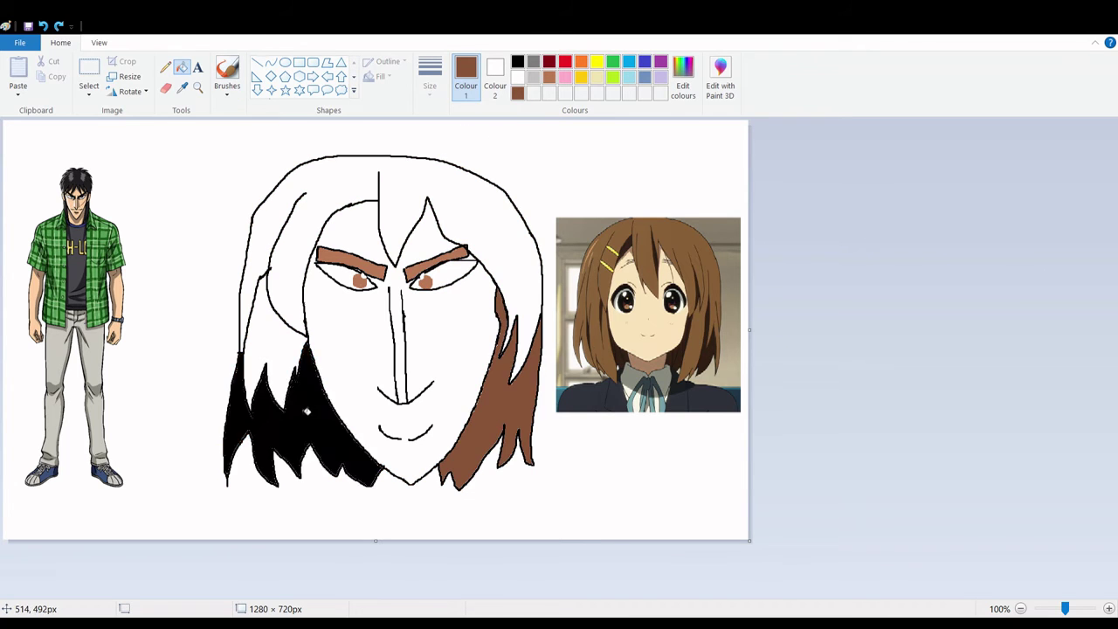
{"action": "left_click", "coordinate": [311, 421]}
Fill the upper hair, fringe and jagged left lock with the lighter standard brown.
{"action": "left_click", "coordinate": [551, 80]}
{"action": "left_click", "coordinate": [469, 214]}
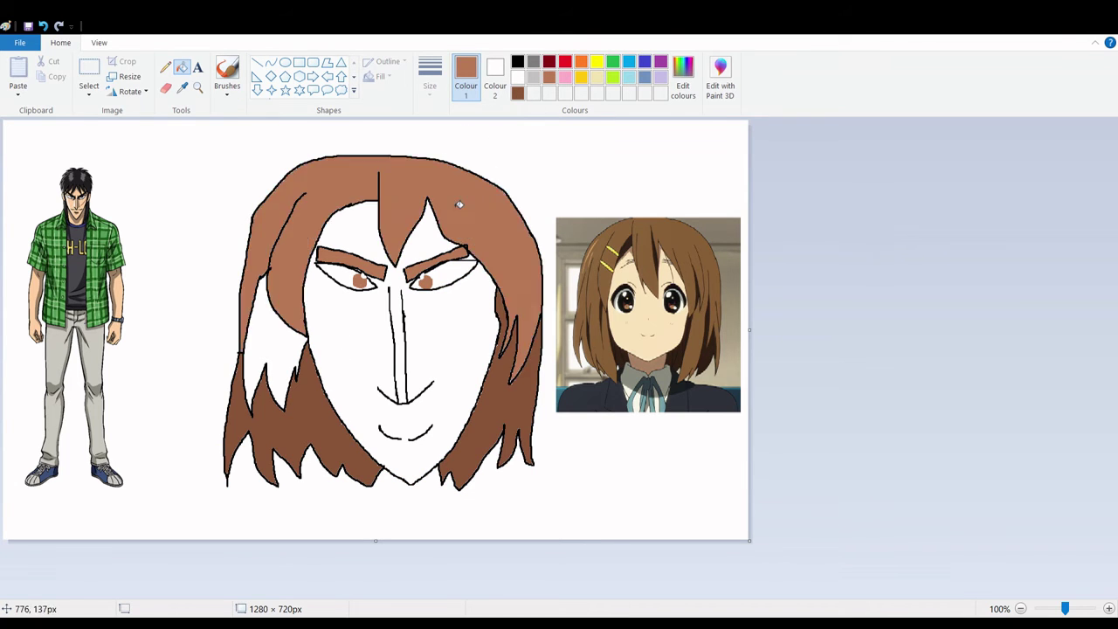
{"action": "left_click", "coordinate": [312, 367]}
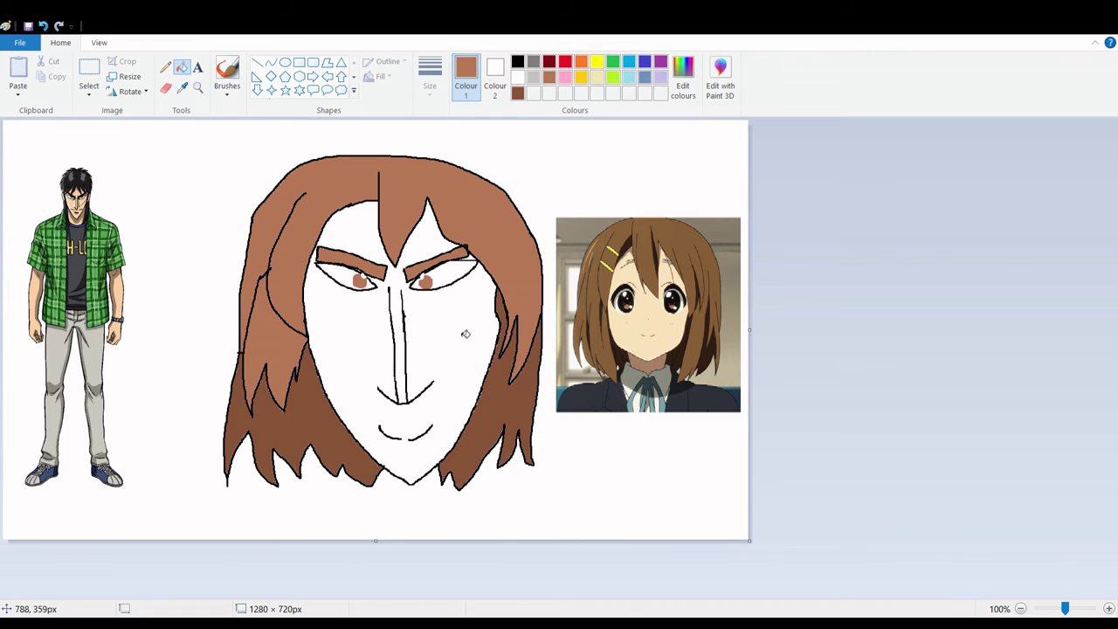
Draw two slanted yellow hair clips across the lock above the left eyebrow and fill them with yellow.
{"action": "left_click", "coordinate": [597, 62]}
{"action": "left_click", "coordinate": [244, 82]}
{"action": "scroll", "coordinate": [560, 373], "scroll_direction": "up", "scroll_amount": 1}
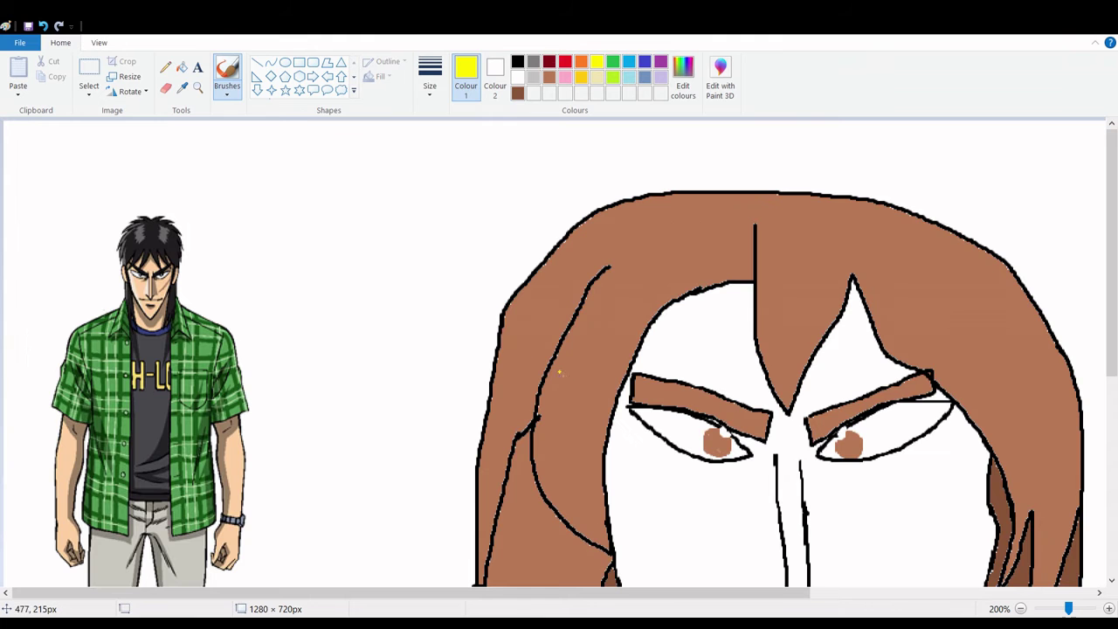
{"action": "left_click_drag", "start_coordinate": [549, 371], "coordinate": [611, 411]}
{"action": "left_click_drag", "start_coordinate": [560, 346], "coordinate": [620, 392]}
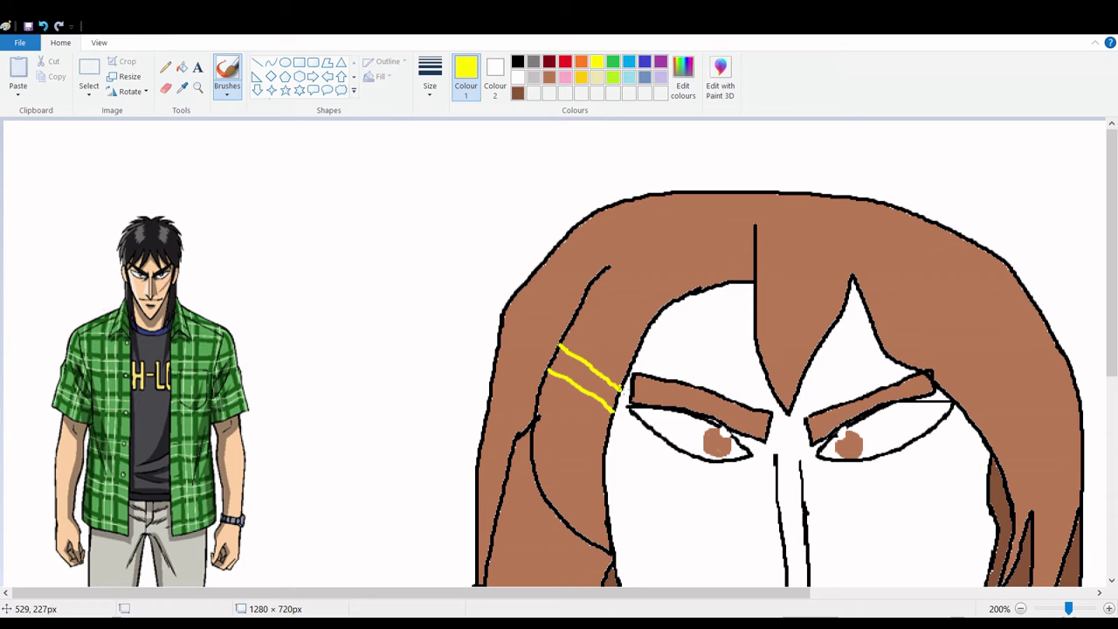
{"action": "left_click_drag", "start_coordinate": [575, 308], "coordinate": [616, 353]}
{"action": "left_click_drag", "start_coordinate": [594, 286], "coordinate": [642, 341]}
{"action": "left_click", "coordinate": [181, 66]}
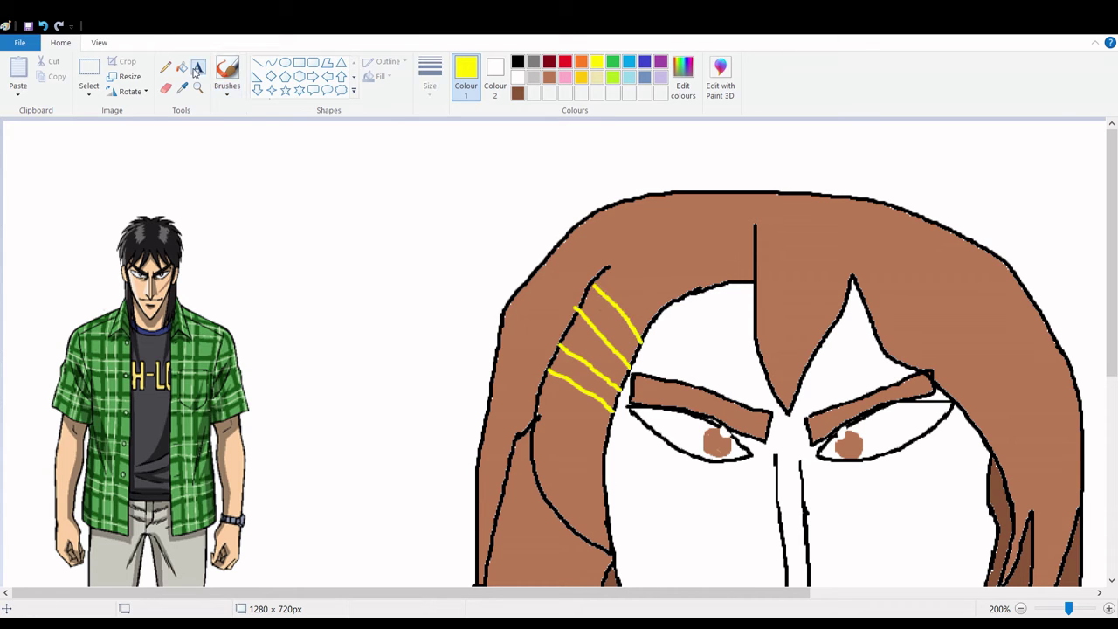
{"action": "left_click", "coordinate": [618, 346]}
{"action": "left_click", "coordinate": [598, 393]}
{"action": "scroll", "coordinate": [848, 390], "scroll_direction": "down", "scroll_amount": 1}
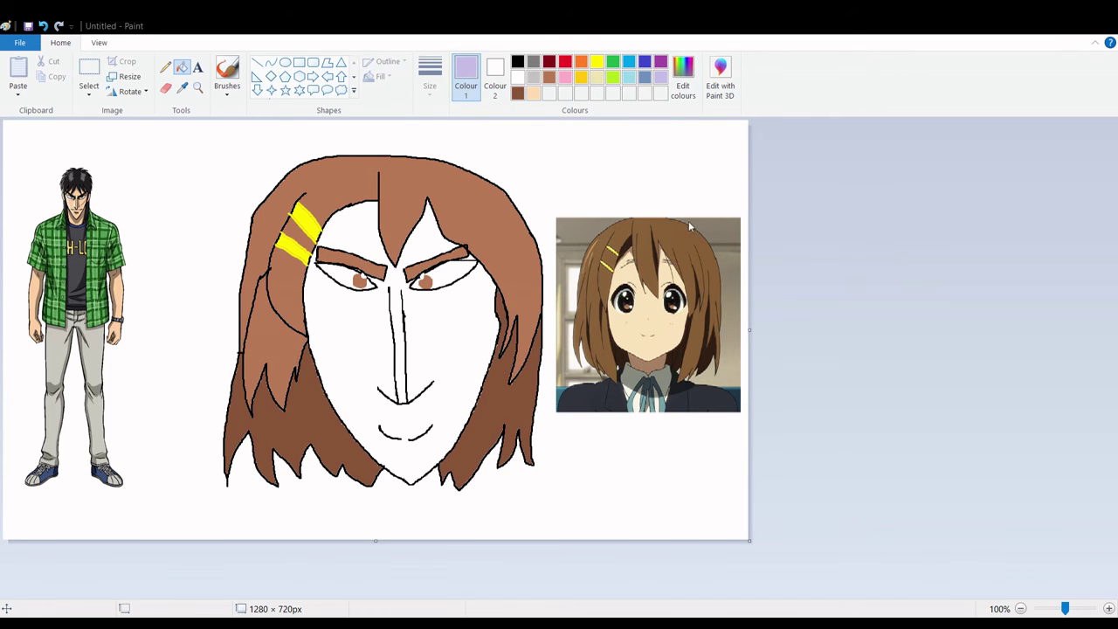
Mix three peach skin-tone custom colours and draw a curved red scar down the right cheek.
{"action": "left_click", "coordinate": [533, 94]}
{"action": "left_click", "coordinate": [568, 65]}
{"action": "left_click", "coordinate": [227, 72]}
{"action": "left_click_drag", "start_coordinate": [479, 361], "coordinate": [464, 400]}
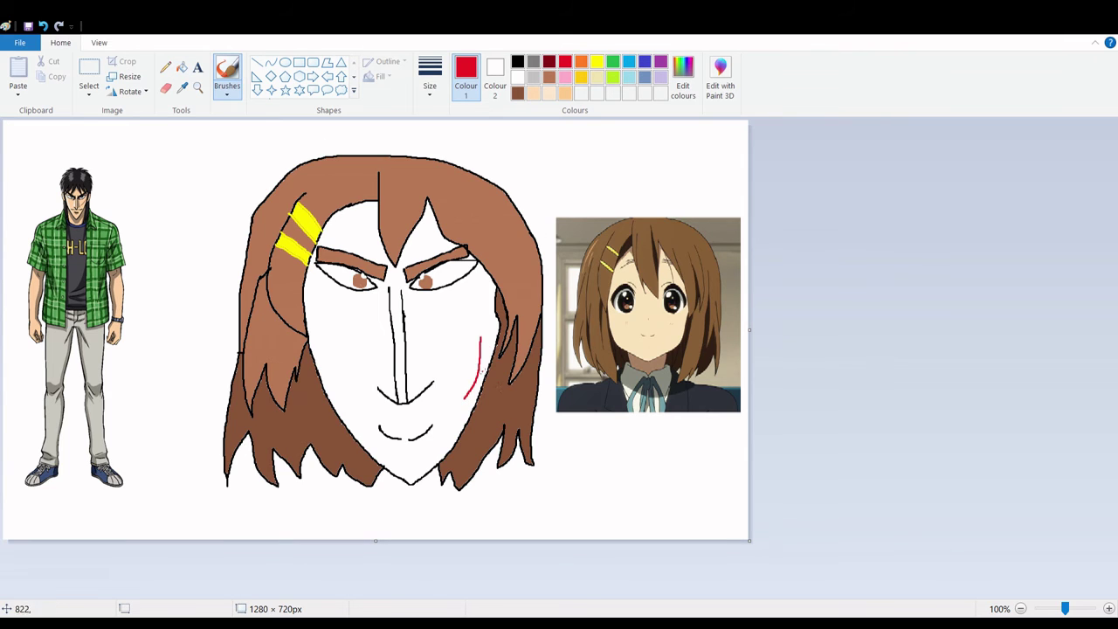
Fill the face with the medium peach skin tone.
{"action": "left_click", "coordinate": [533, 93]}
{"action": "left_click", "coordinate": [182, 67]}
{"action": "left_click", "coordinate": [399, 262]}
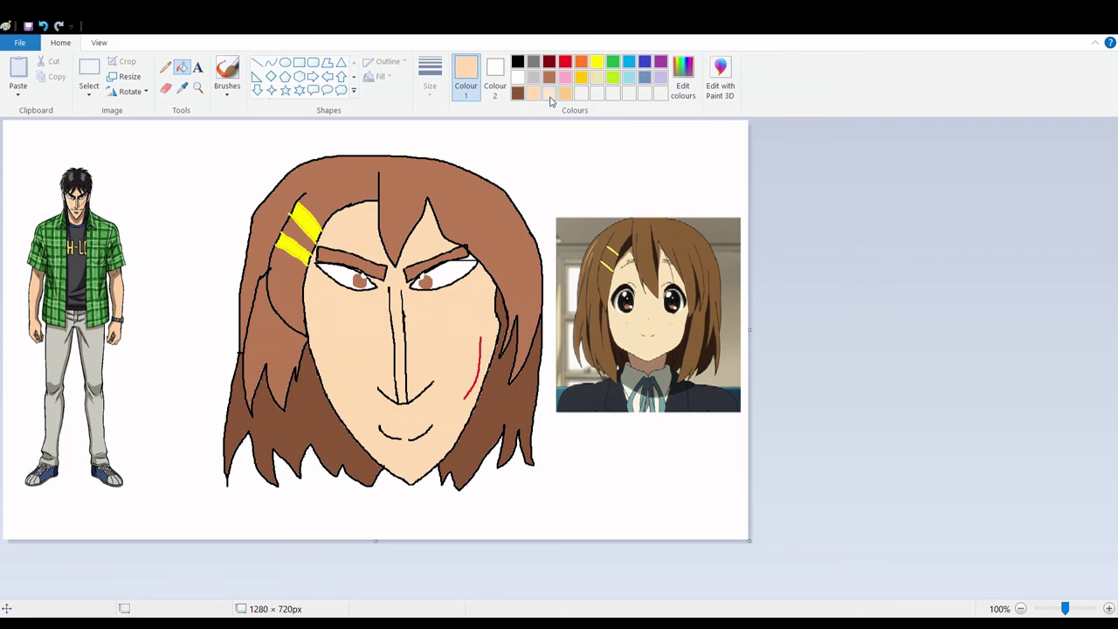
Outline a narrow highlight wedge along the left side of the nose and fill it with the lightest skin tone.
{"action": "left_click", "coordinate": [227, 74]}
{"action": "key", "text": "ctrl+Page_Up"}
{"action": "scroll", "coordinate": [771, 231], "scroll_direction": "down", "scroll_amount": 3}
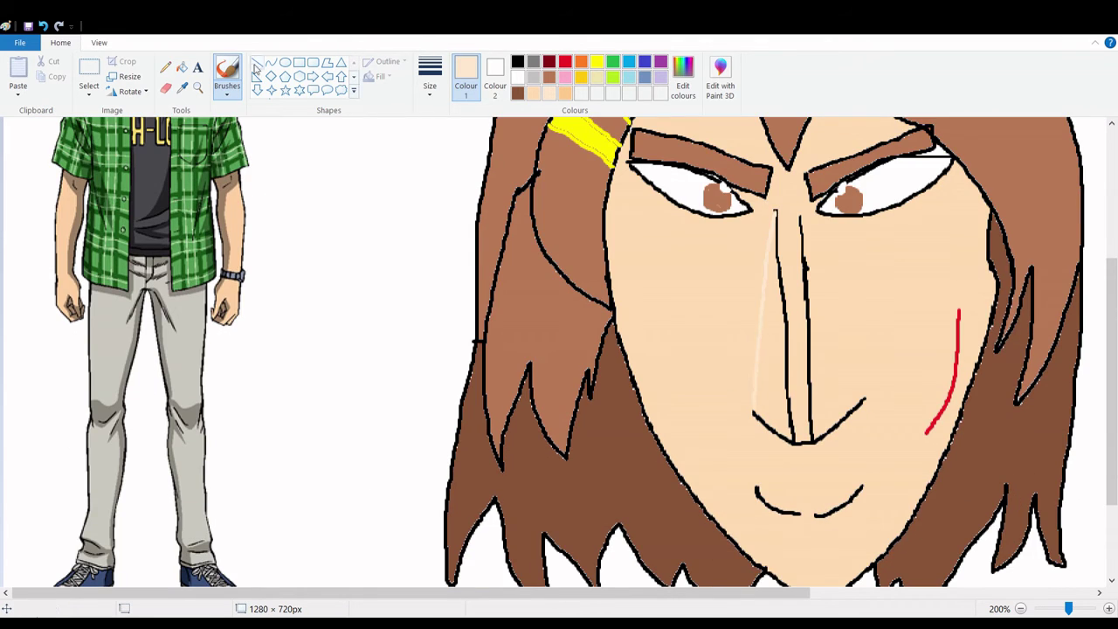
{"action": "left_click", "coordinate": [182, 67]}
{"action": "left_click", "coordinate": [766, 364]}
Outline a shadow wedge along the right side of the nose and fill it with the darkest skin tone.
{"action": "left_click", "coordinate": [564, 94]}
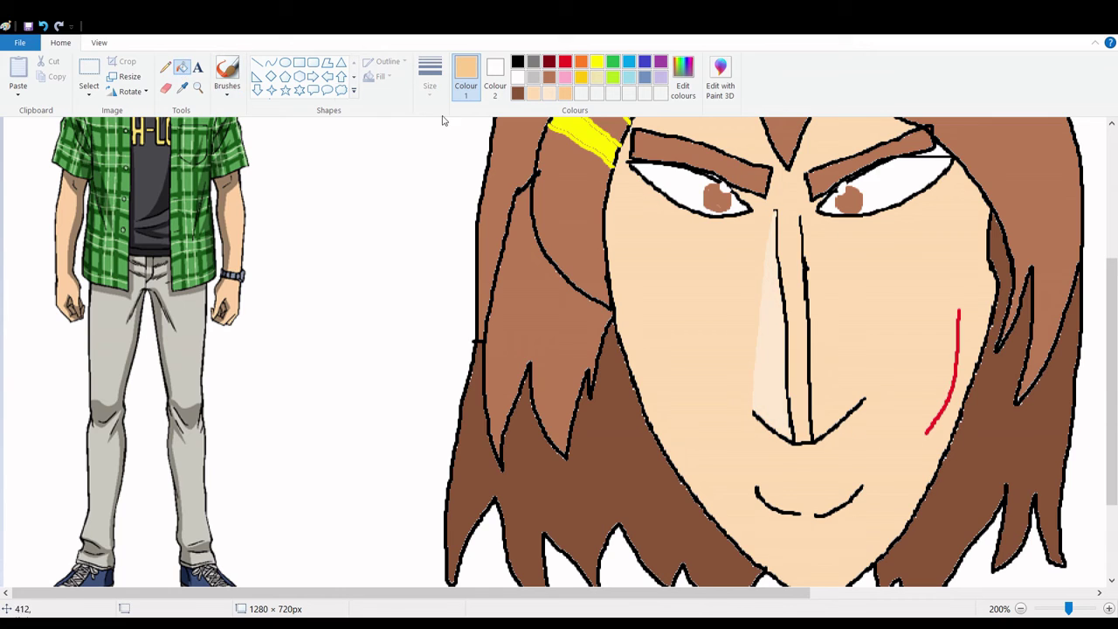
{"action": "left_click", "coordinate": [228, 74]}
{"action": "left_click_drag", "start_coordinate": [804, 223], "coordinate": [864, 402]}
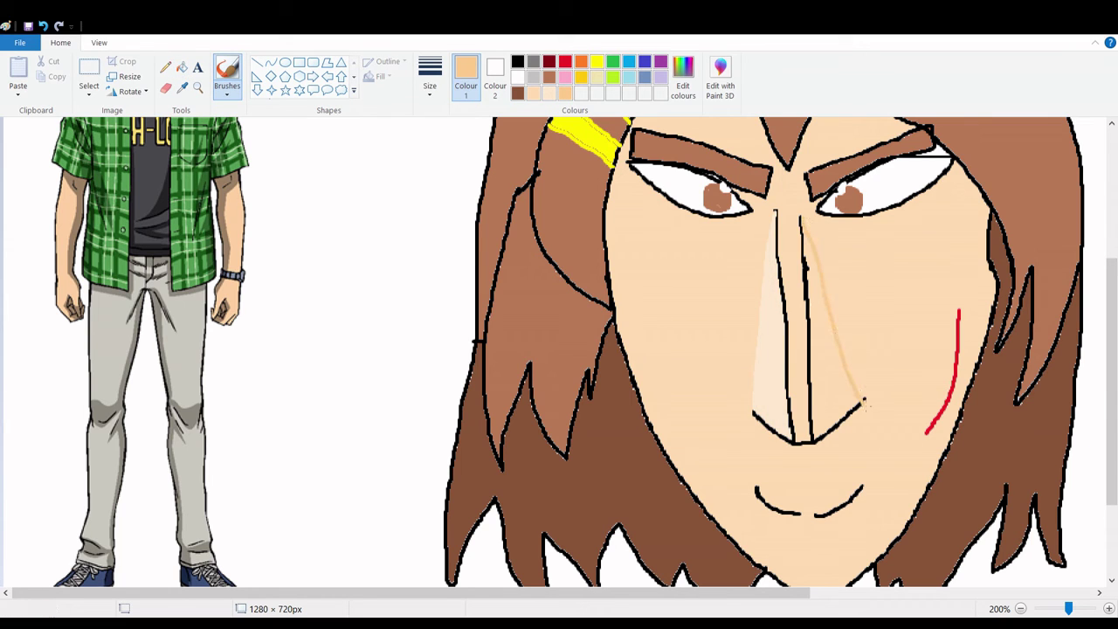
{"action": "left_click", "coordinate": [181, 67]}
{"action": "left_click", "coordinate": [848, 385]}
{"action": "scroll", "coordinate": [776, 431], "scroll_direction": "down", "scroll_amount": 2, "text": "ctrl"}
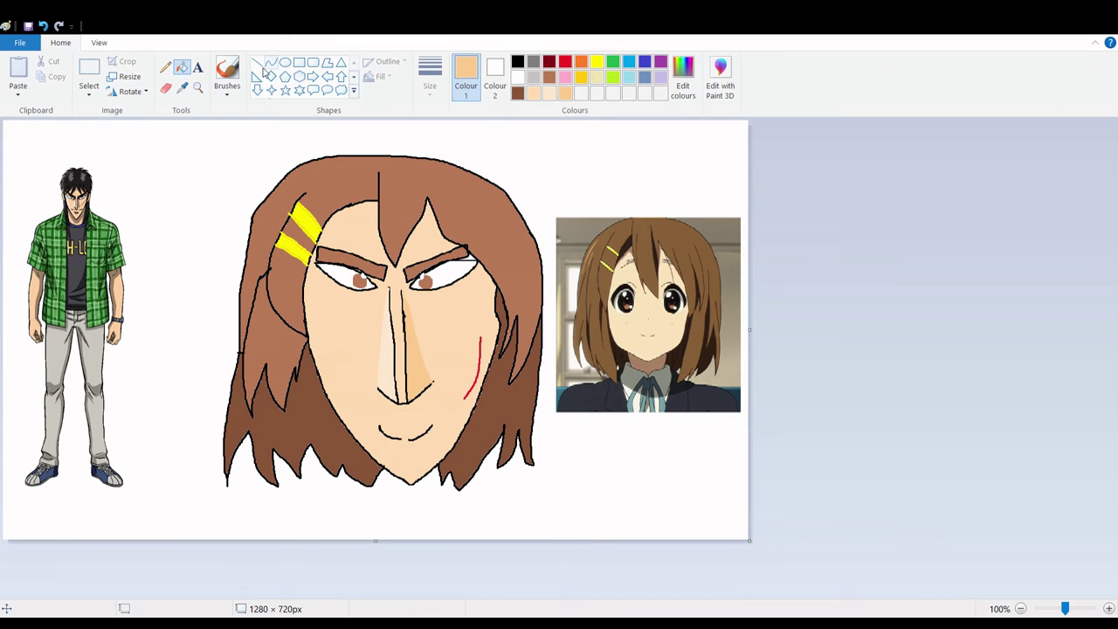
Draw black outlines for the neck, sloping shoulders, shirt collar and jacket lapels below the chin.
{"action": "left_click", "coordinate": [227, 74]}
{"action": "left_click", "coordinate": [517, 61]}
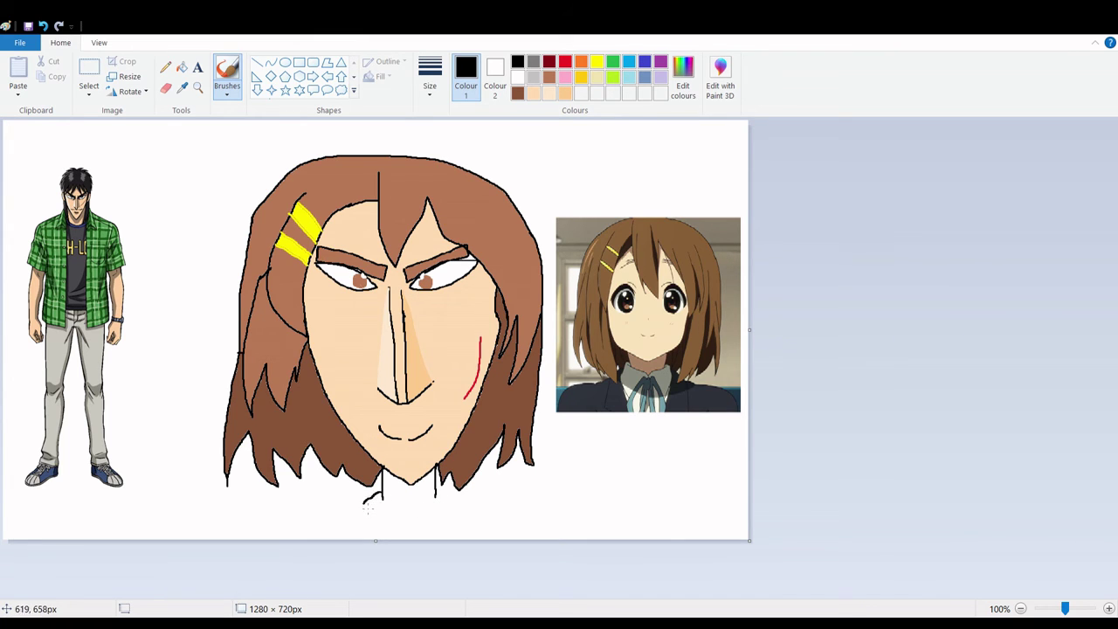
{"action": "mouse_move", "coordinate": [342, 518]}
{"action": "left_mouse_down"}
{"action": "mouse_move", "coordinate": [252, 526]}
{"action": "mouse_move", "coordinate": [220, 539]}
{"action": "left_mouse_up"}
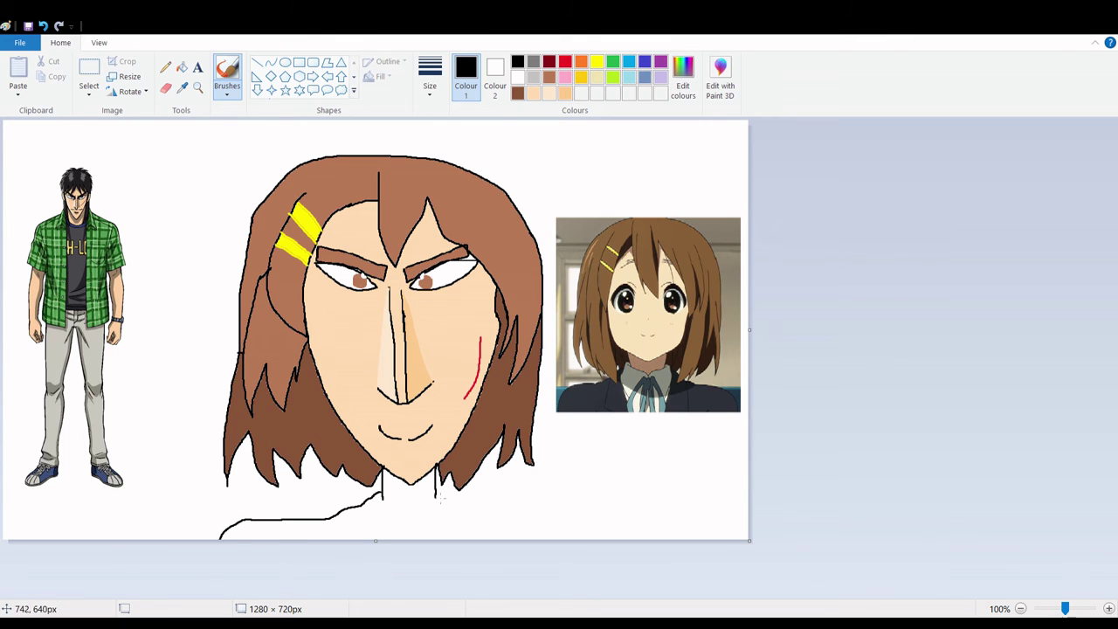
{"action": "mouse_move", "coordinate": [459, 510]}
{"action": "left_mouse_down"}
{"action": "mouse_move", "coordinate": [528, 508]}
{"action": "mouse_move", "coordinate": [581, 539]}
{"action": "left_mouse_up"}
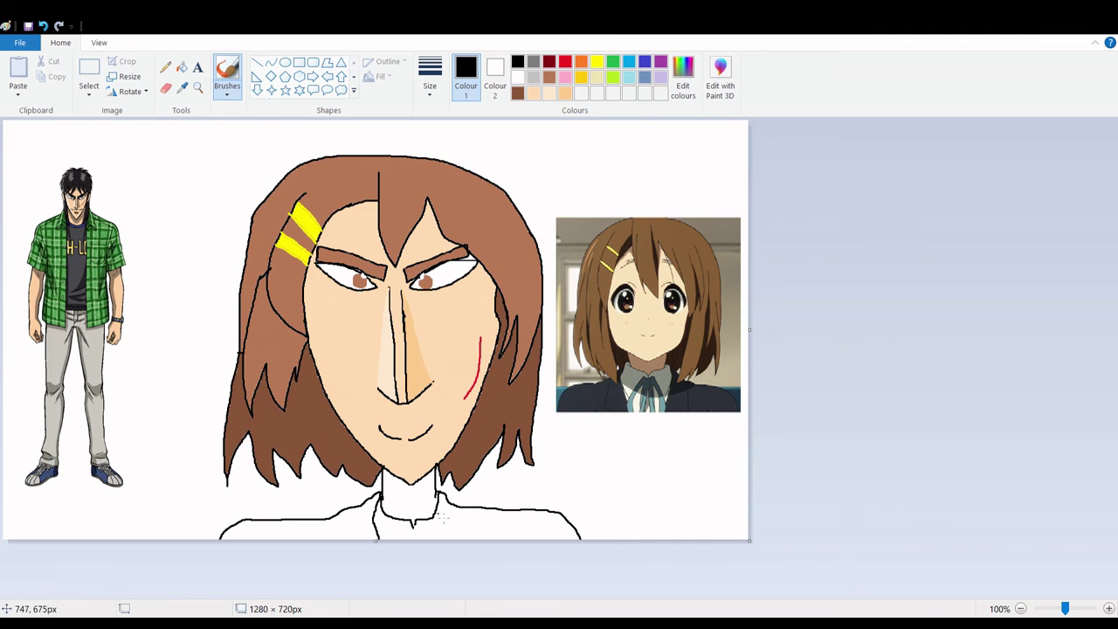
{"action": "key", "text": "ctrl+z"}
{"action": "left_click_drag", "start_coordinate": [346, 518], "coordinate": [339, 543]}
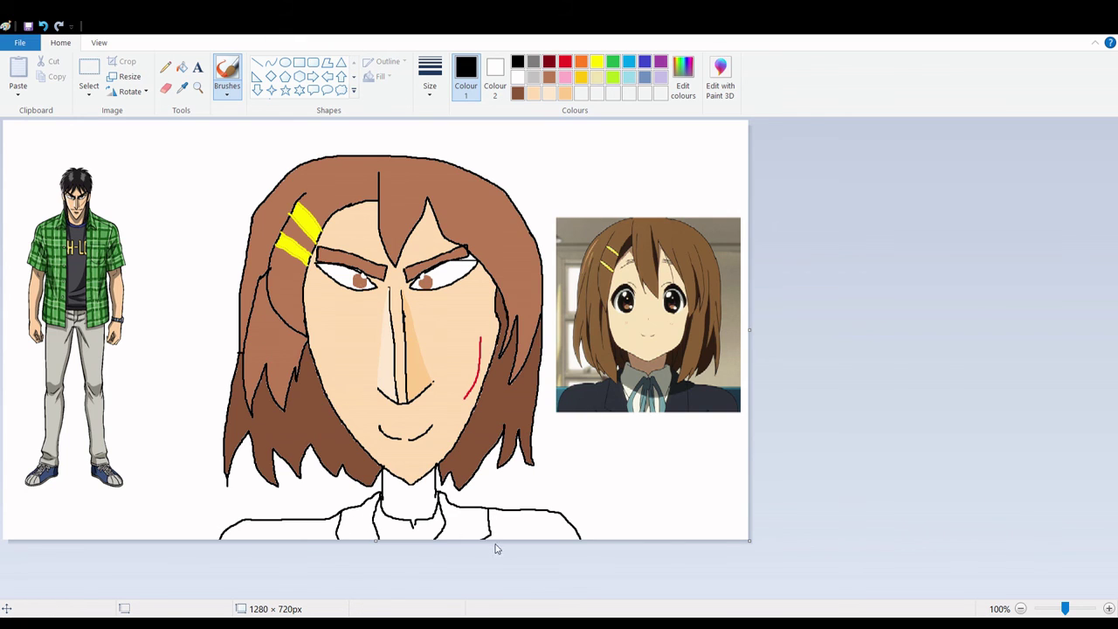
Fill the jacket's shoulders and both lapels with indigo.
{"action": "left_click", "coordinate": [645, 63]}
{"action": "left_click", "coordinate": [182, 67]}
{"action": "left_click", "coordinate": [314, 534]}
{"action": "left_click", "coordinate": [524, 539]}
{"action": "left_click", "coordinate": [372, 536]}
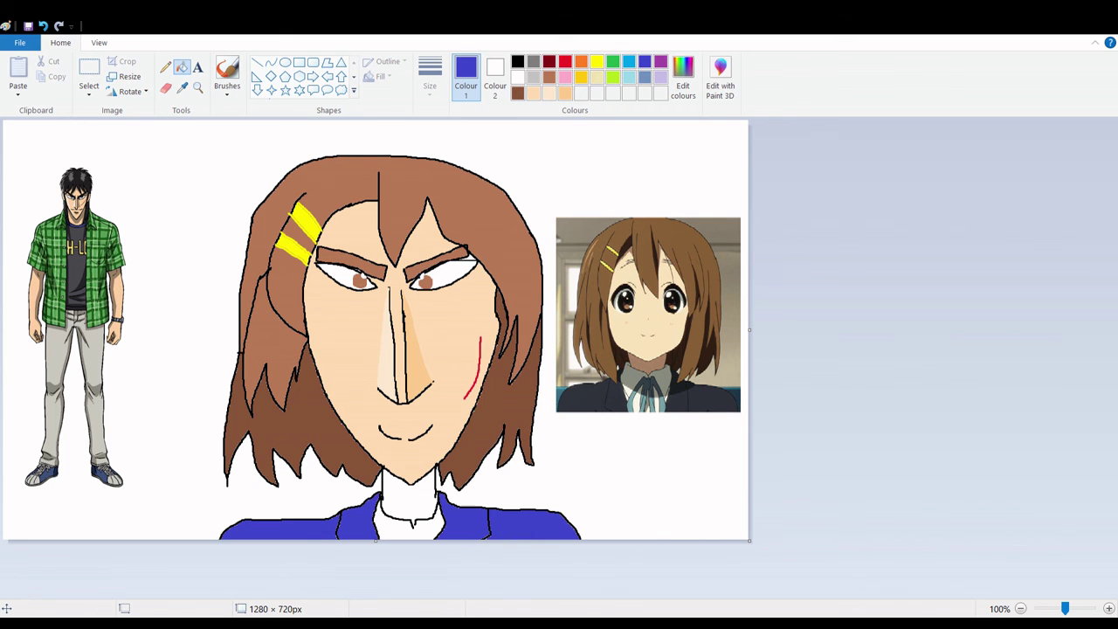
Close the gap in the shirt's neckline with black and fill the neck with the medium peach skin tone.
{"action": "left_click", "coordinate": [227, 73]}
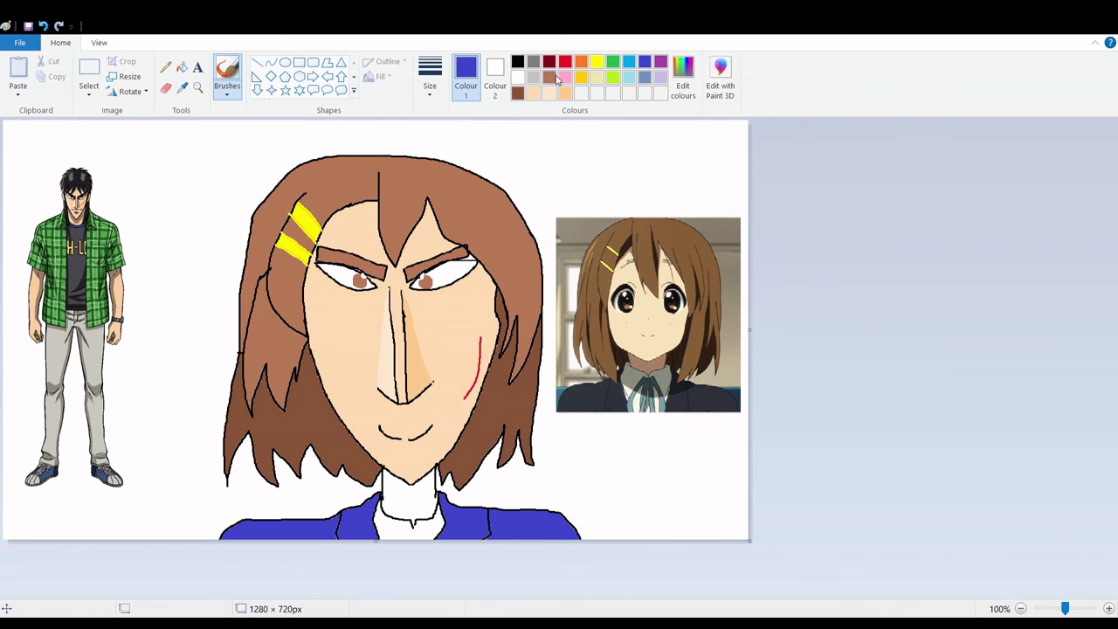
{"action": "left_click", "coordinate": [518, 62]}
{"action": "scroll", "coordinate": [544, 488], "scroll_direction": "up", "scroll_amount": 1}
{"action": "scroll", "coordinate": [560, 349], "scroll_direction": "right", "scroll_amount": 3}
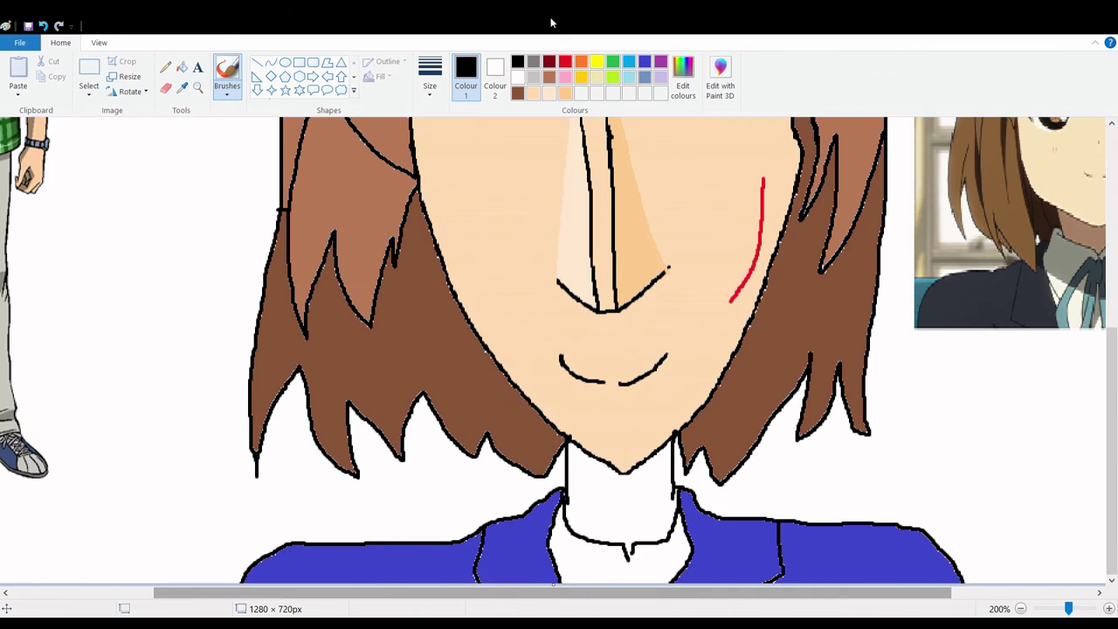
{"action": "left_click", "coordinate": [535, 93]}
{"action": "left_click", "coordinate": [182, 68]}
{"action": "left_click", "coordinate": [616, 506]}
{"action": "key", "text": "ctrl+z"}
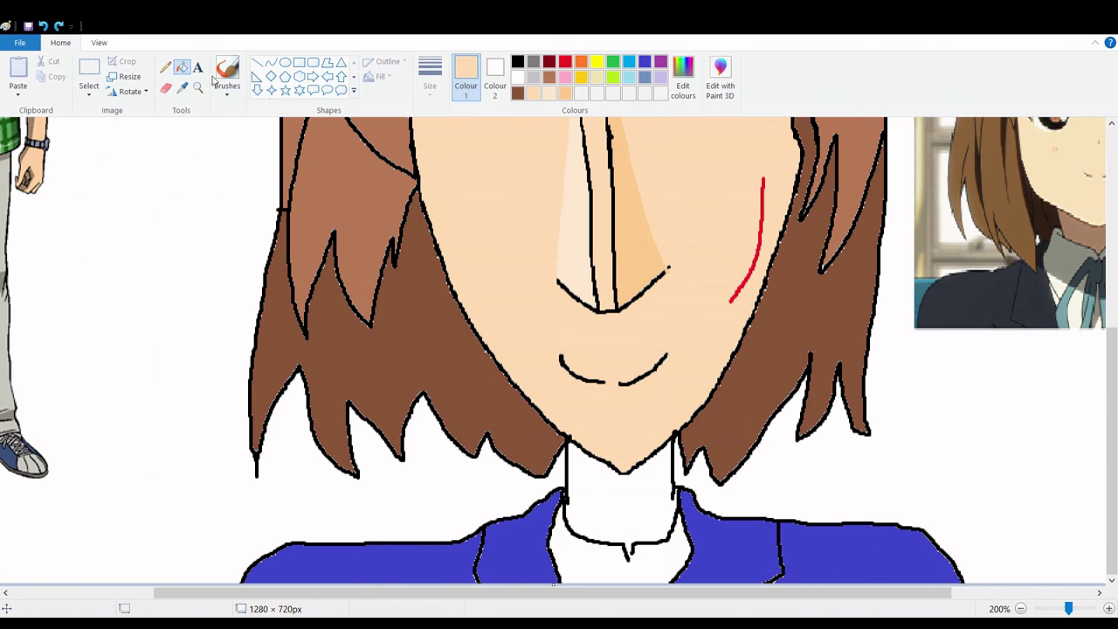
{"action": "left_click", "coordinate": [227, 74]}
{"action": "left_click", "coordinate": [518, 62]}
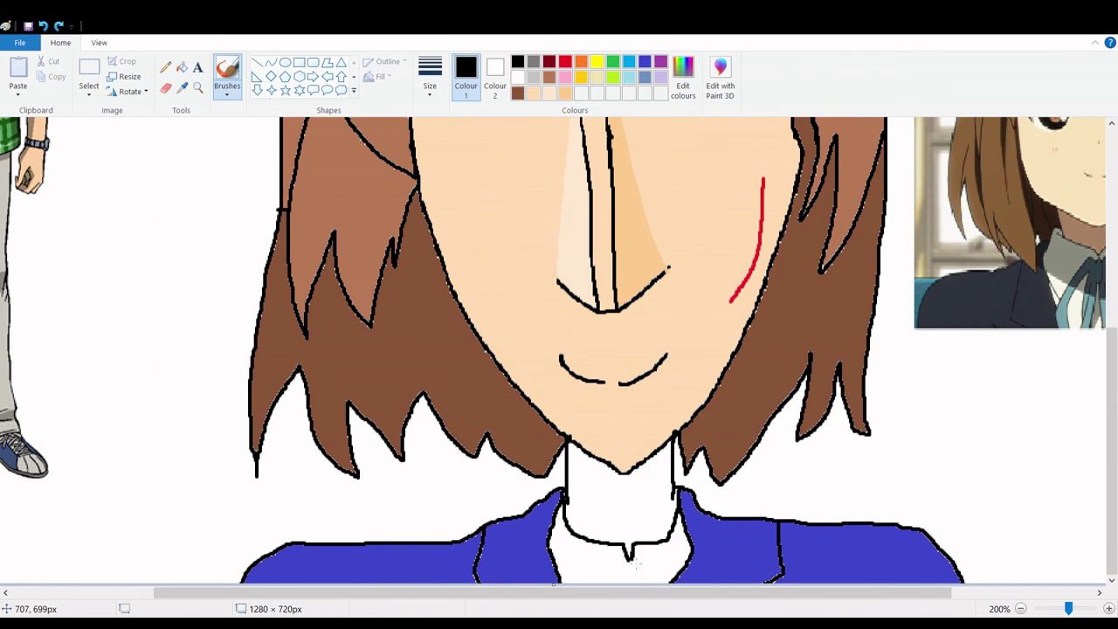
{"action": "left_click", "coordinate": [181, 67]}
{"action": "left_click", "coordinate": [534, 93]}
{"action": "left_click", "coordinate": [668, 512]}
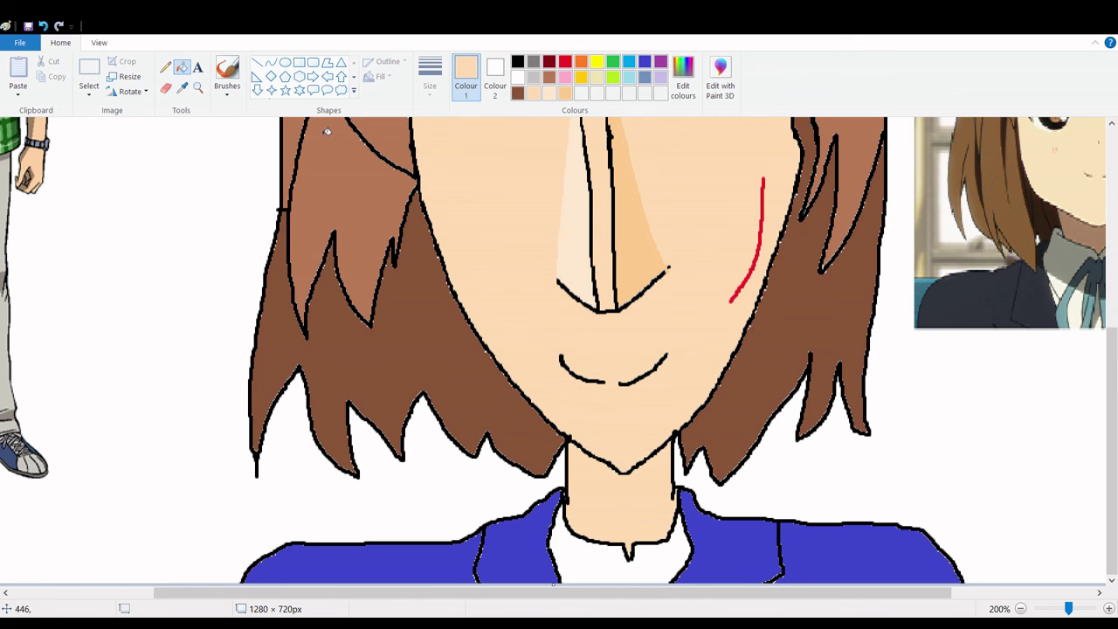
Draw a turquoise ribbon bow hanging from the shirt's neckline with curved brush strokes.
{"action": "left_click", "coordinate": [629, 62]}
{"action": "left_click", "coordinate": [227, 73]}
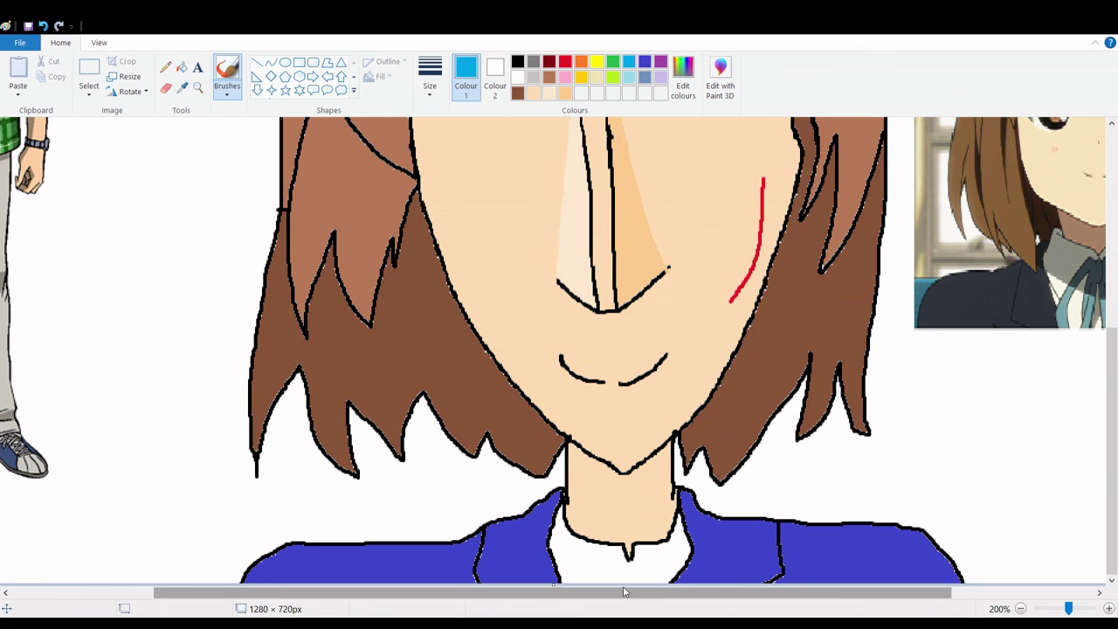
{"action": "mouse_move", "coordinate": [625, 544]}
{"action": "left_mouse_down"}
{"action": "mouse_move", "coordinate": [577, 582]}
{"action": "mouse_move", "coordinate": [636, 582]}
{"action": "left_mouse_up"}
{"action": "left_click_drag", "start_coordinate": [629, 544], "coordinate": [664, 582]}
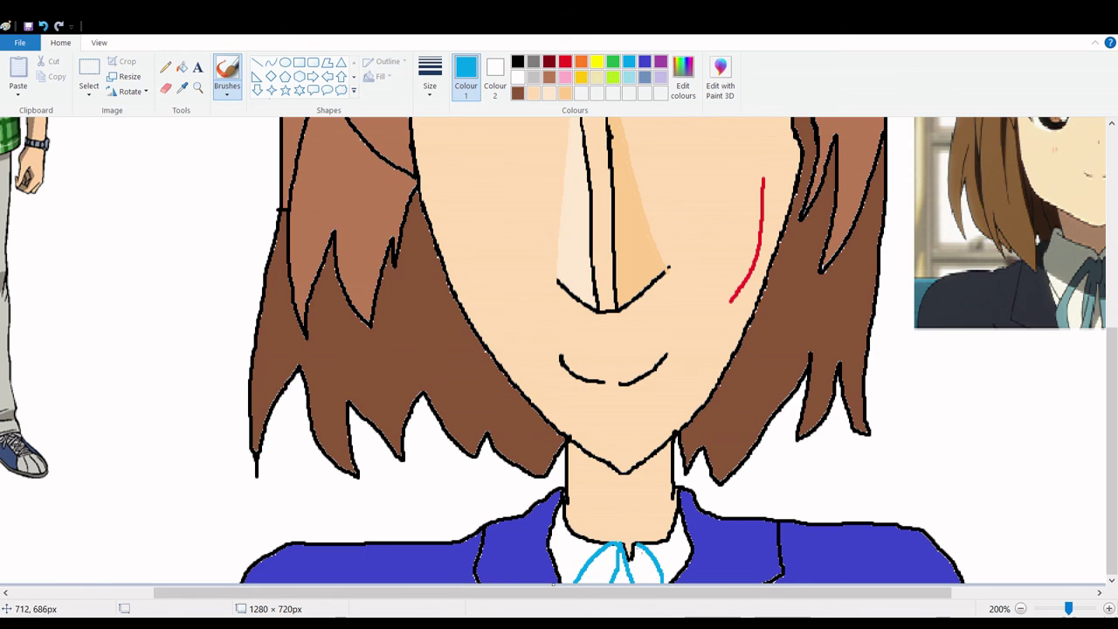
Fill the white background around the portrait and reference pictures with blue-grey.
{"action": "scroll", "coordinate": [757, 484], "scroll_direction": "down", "scroll_amount": 1}
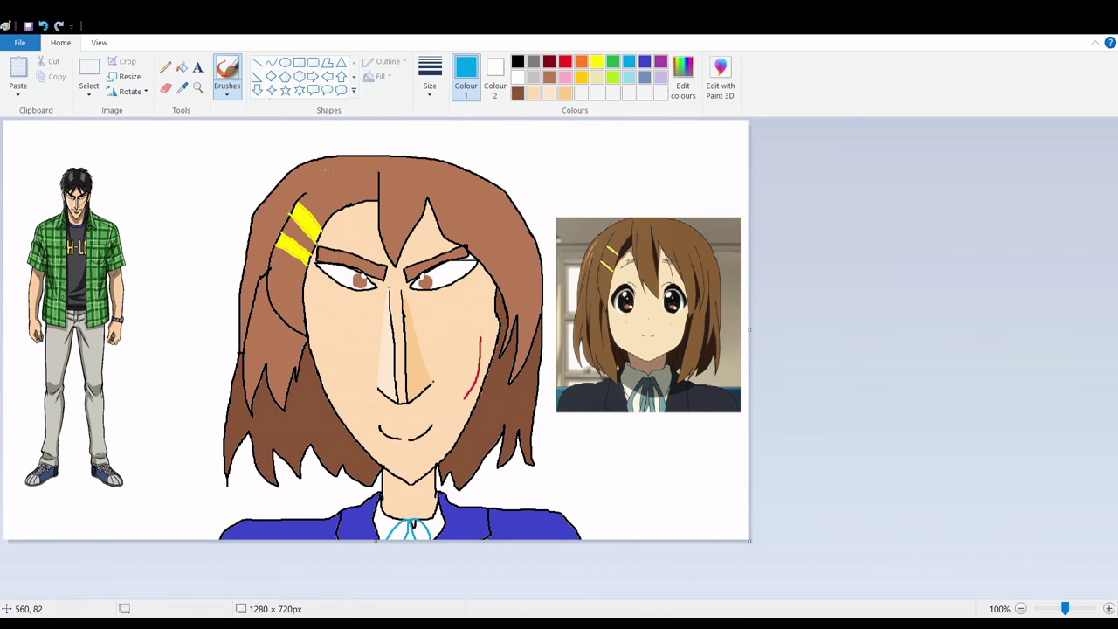
{"action": "left_click", "coordinate": [181, 67]}
{"action": "left_click", "coordinate": [644, 77]}
{"action": "left_click", "coordinate": [668, 172]}
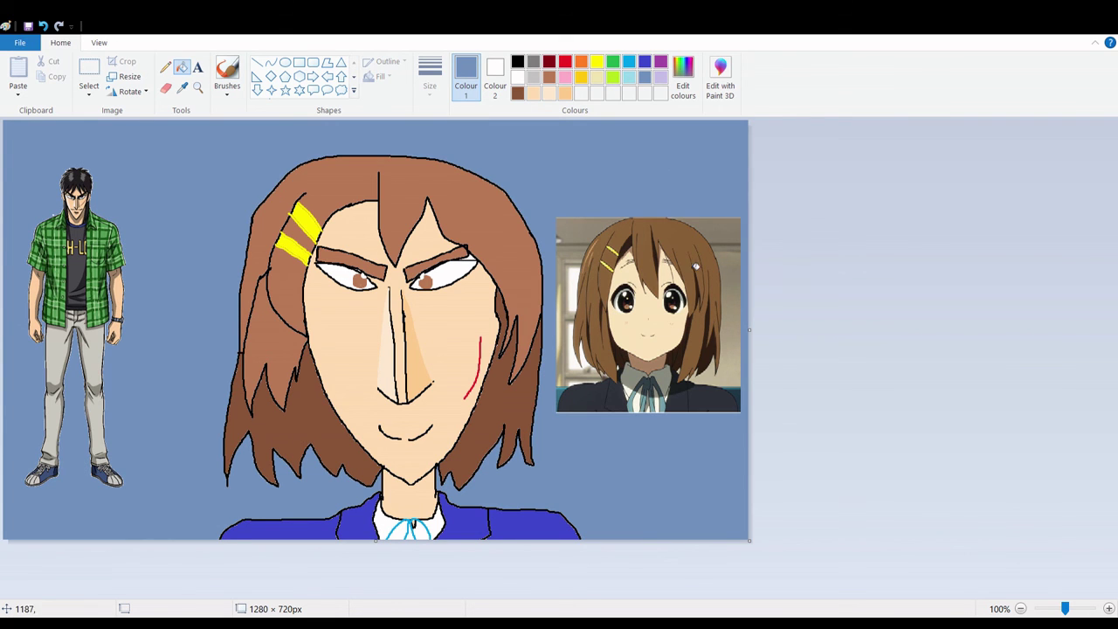
Handwrite the artist's @ handle in black beneath the full-body reference figure's shoes.
{"action": "left_click", "coordinate": [227, 70]}
{"action": "left_click", "coordinate": [517, 61]}
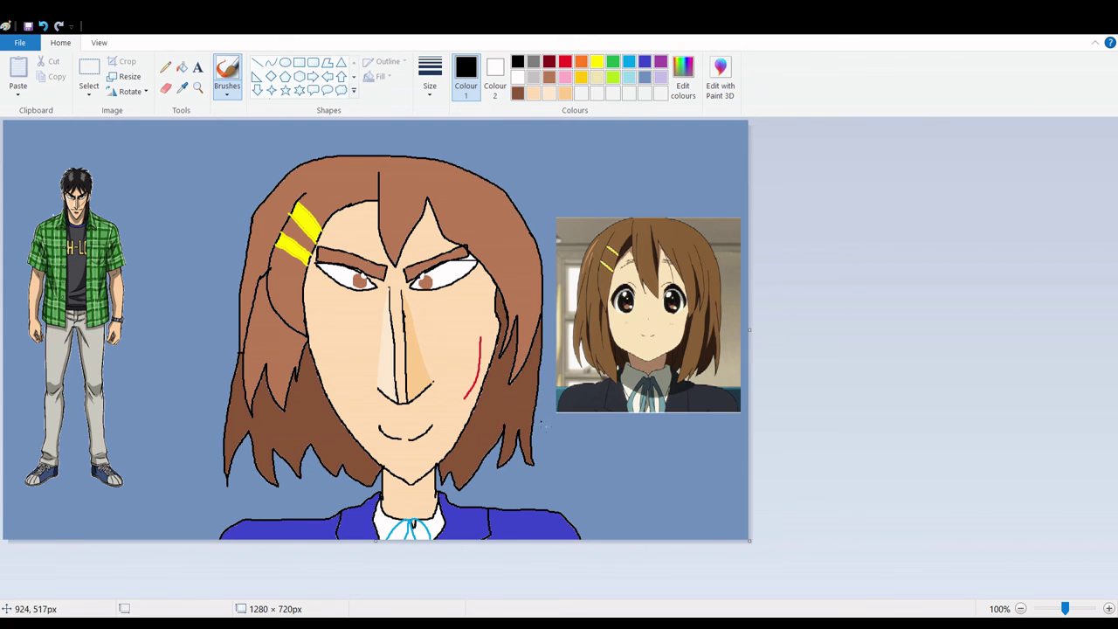
{"action": "scroll", "coordinate": [532, 500], "scroll_direction": "up", "scroll_amount": 1}
{"action": "scroll", "coordinate": [532, 501], "scroll_direction": "down", "scroll_amount": 5}
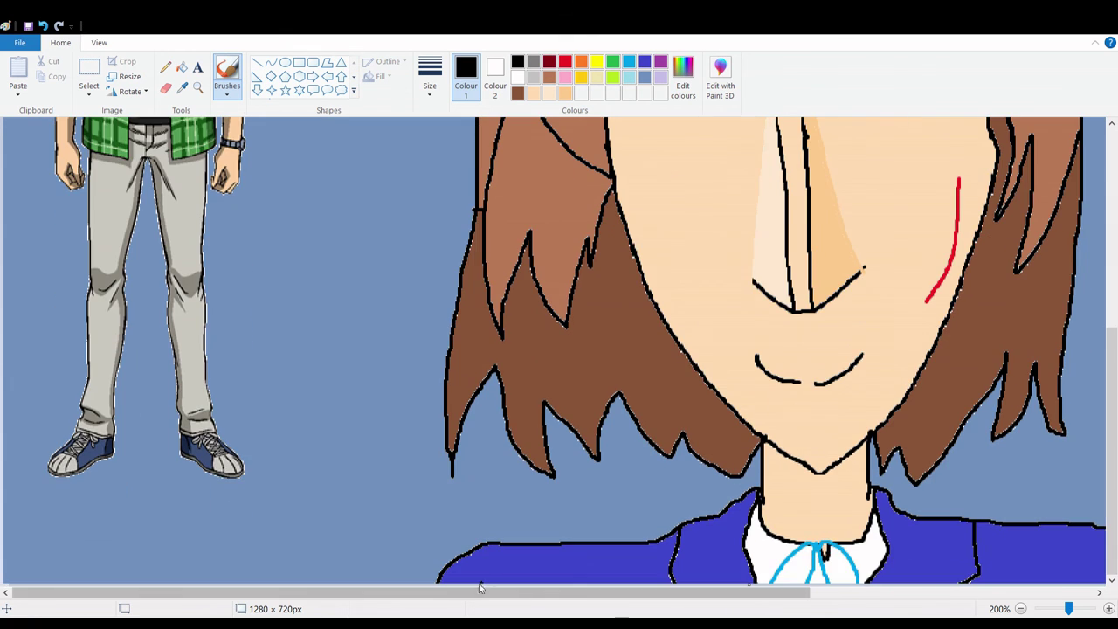
{"action": "mouse_move", "coordinate": [39, 541]}
{"action": "left_mouse_down"}
{"action": "mouse_move", "coordinate": [38, 556]}
{"action": "mouse_move", "coordinate": [26, 529]}
{"action": "mouse_move", "coordinate": [49, 566]}
{"action": "left_mouse_up"}
{"action": "left_click_drag", "start_coordinate": [70, 521], "coordinate": [79, 568]}
{"action": "left_click_drag", "start_coordinate": [95, 554], "coordinate": [98, 570]}
{"action": "mouse_move", "coordinate": [117, 526]}
{"action": "left_mouse_down"}
{"action": "mouse_move", "coordinate": [116, 570]}
{"action": "mouse_move", "coordinate": [134, 578]}
{"action": "mouse_move", "coordinate": [179, 521]}
{"action": "mouse_move", "coordinate": [205, 568]}
{"action": "mouse_move", "coordinate": [234, 568]}
{"action": "left_mouse_up"}
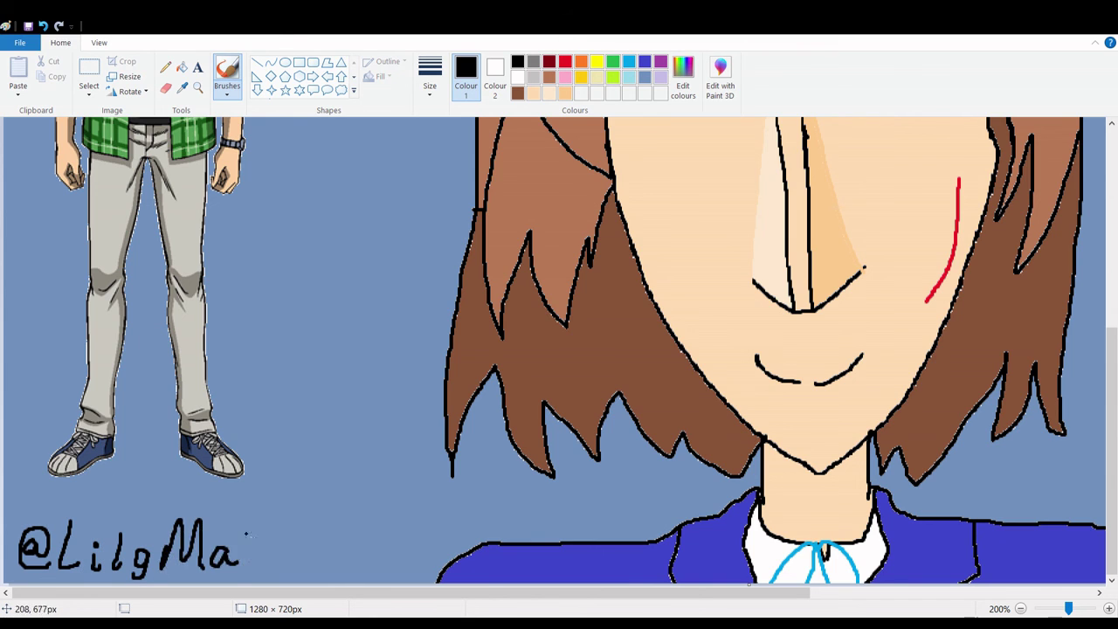
{"action": "left_click_drag", "start_coordinate": [246, 511], "coordinate": [265, 578]}
{"action": "left_click", "coordinate": [286, 536]}
{"action": "left_click_drag", "start_coordinate": [311, 549], "coordinate": [306, 552]}
{"action": "mouse_move", "coordinate": [320, 552]}
{"action": "left_mouse_down"}
{"action": "mouse_move", "coordinate": [318, 569]}
{"action": "mouse_move", "coordinate": [345, 572]}
{"action": "left_mouse_up"}
{"action": "left_click_drag", "start_coordinate": [372, 556], "coordinate": [348, 580]}
{"action": "scroll", "coordinate": [905, 474], "scroll_direction": "down", "scroll_amount": 3}
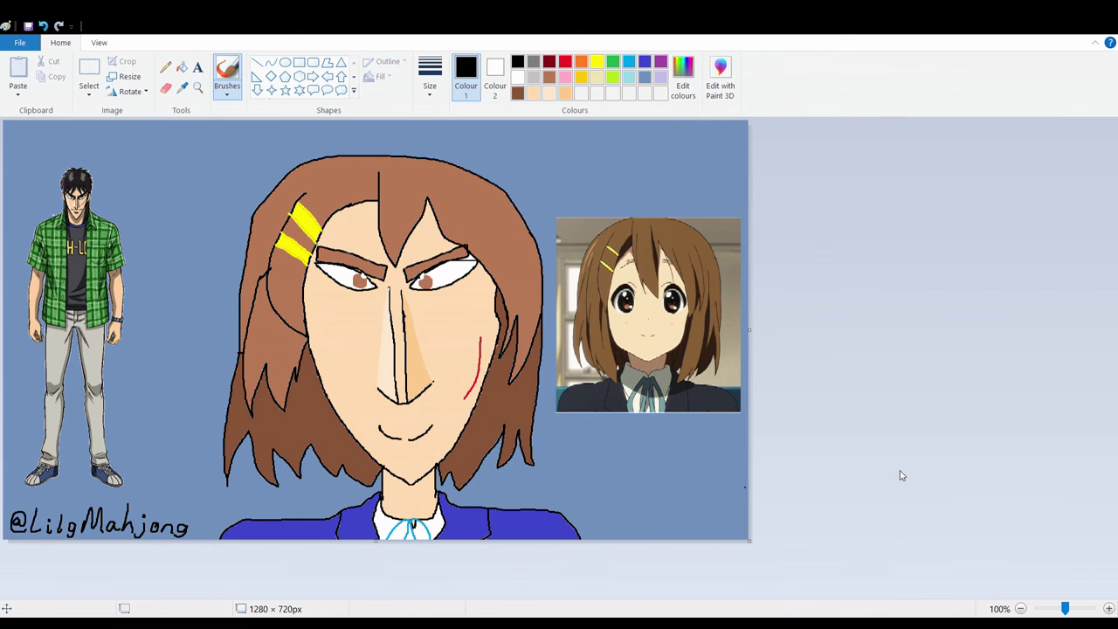